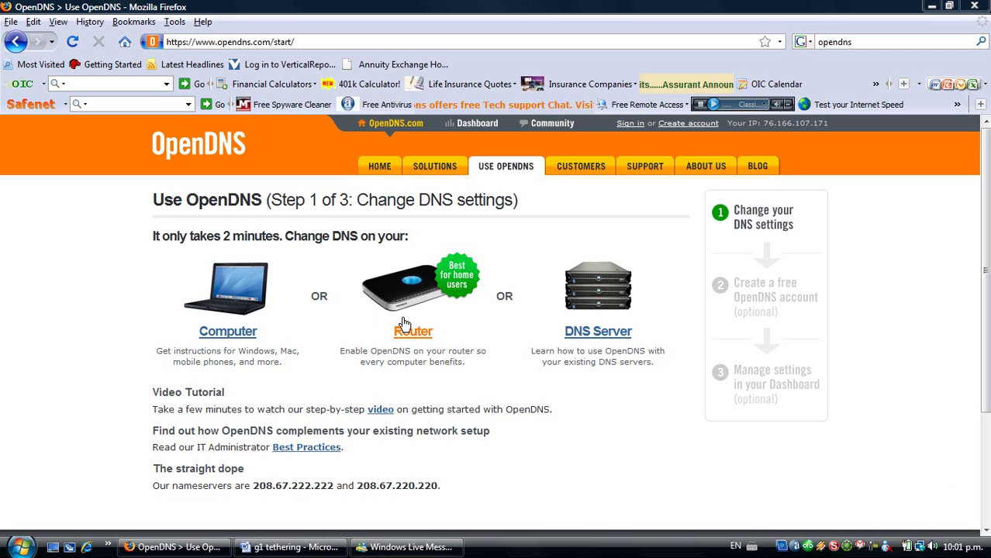
- Open OpenDNS's Computer > Windows Vista DNS instructions and scroll down to step 6
click(219, 335)
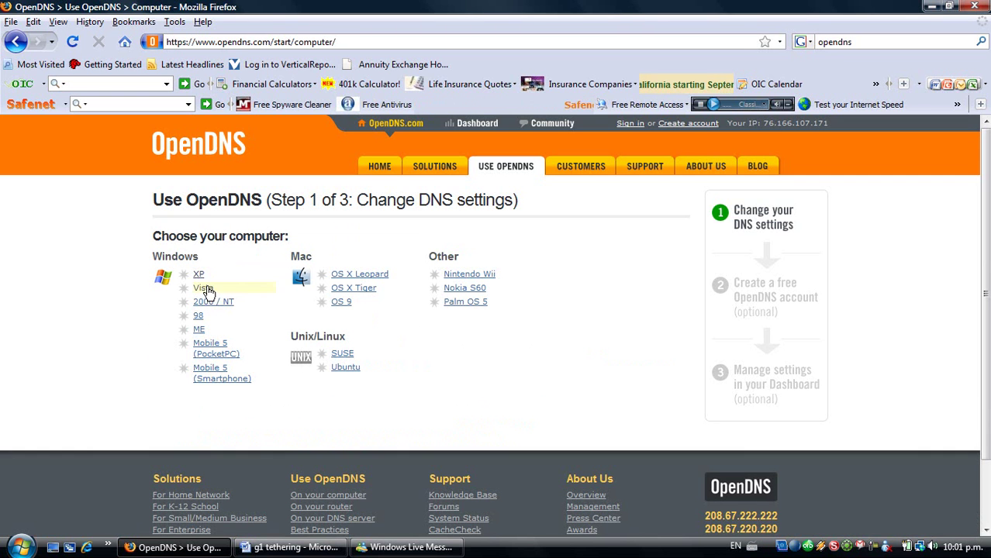
click(205, 288)
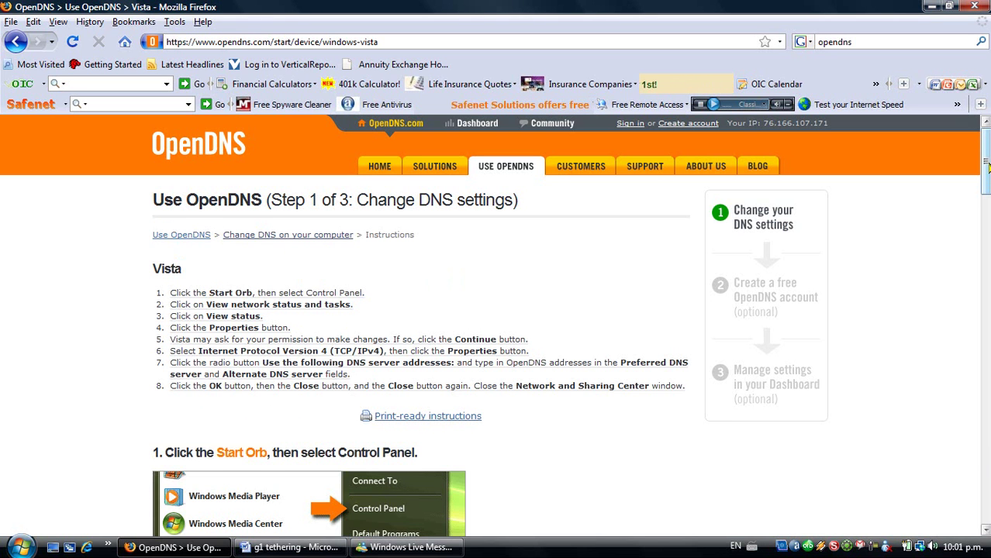
drag(987, 165, 984, 365)
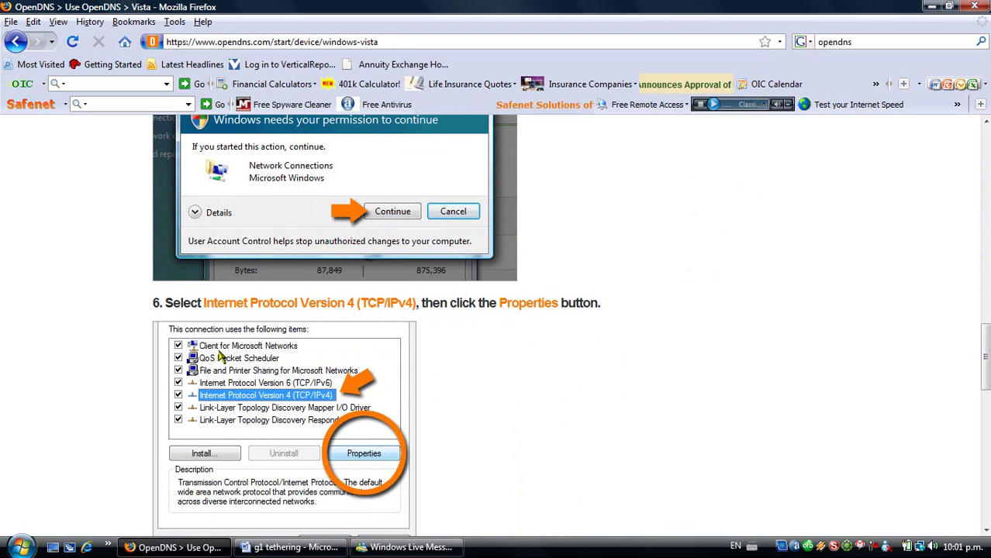
- Open Control Panel from the Start menu and launch Network and Sharing Center
click(20, 547)
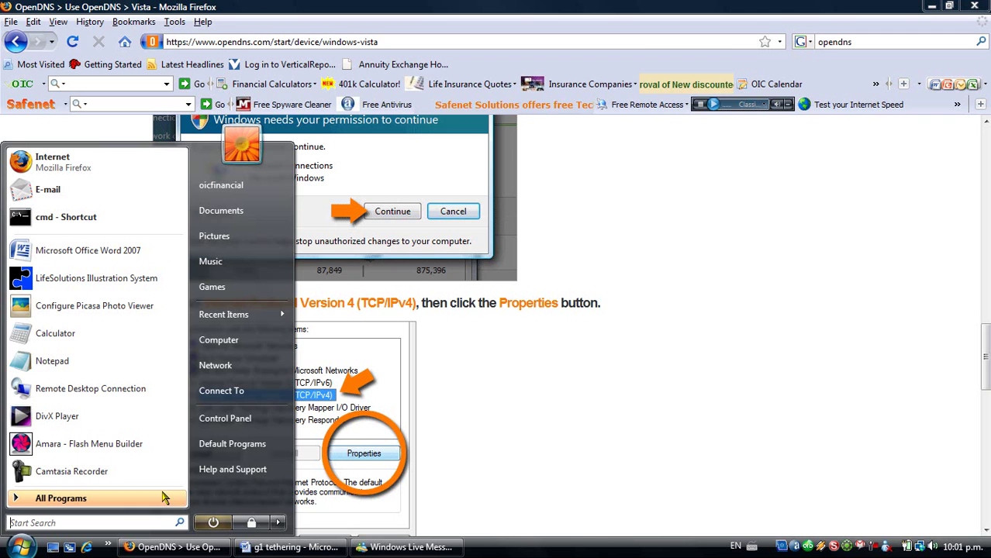
click(247, 425)
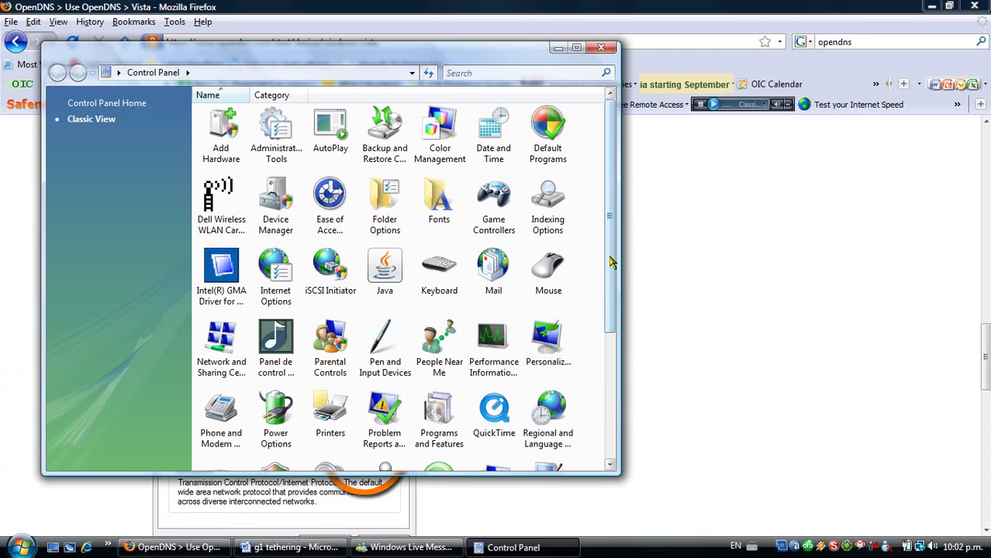
scroll(333, 316, down, 1)
double_click(211, 312)
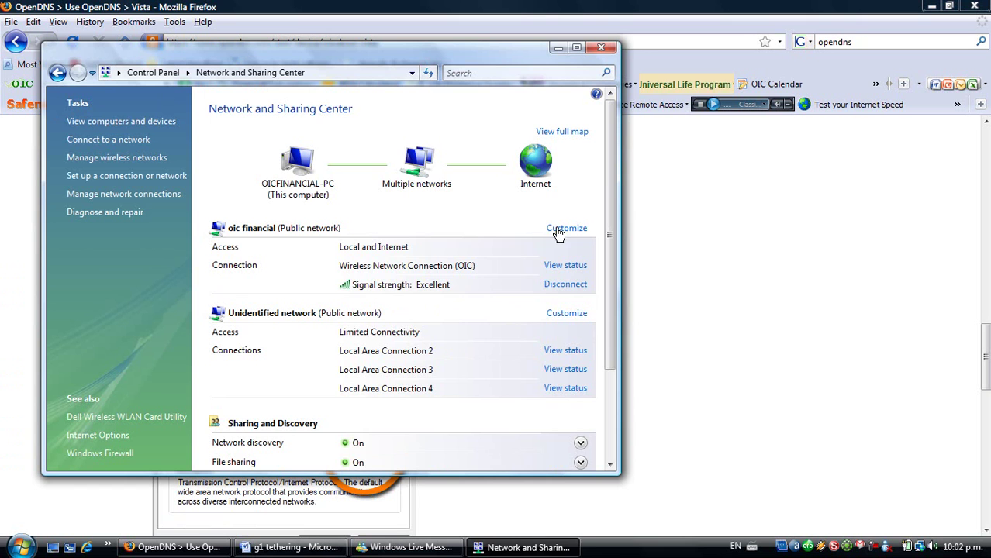
scroll(615, 151, down, 1)
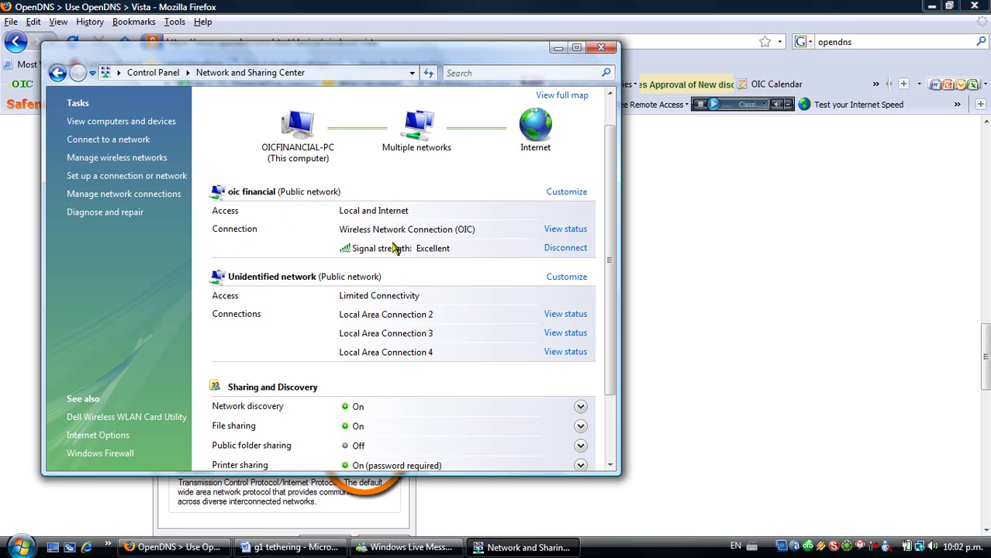
- Open the wireless connection's Properties from its status window, approving the permission prompt, alongside the OpenDNS instructions
click(565, 230)
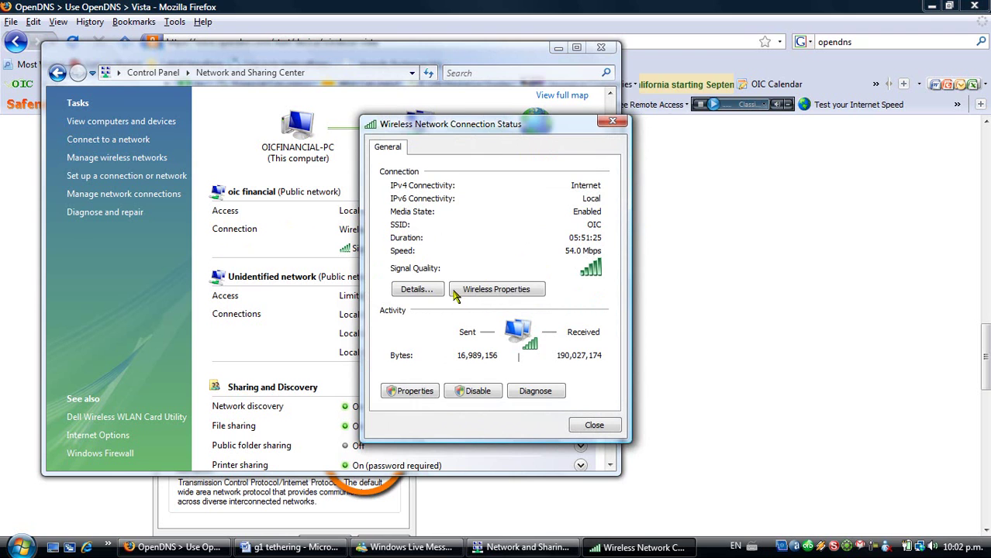
click(414, 391)
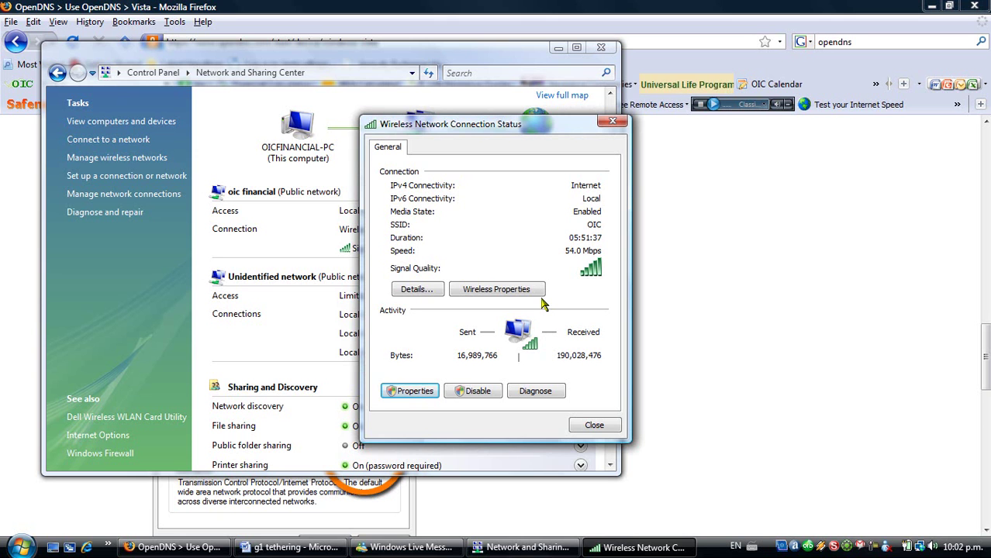
key(Return)
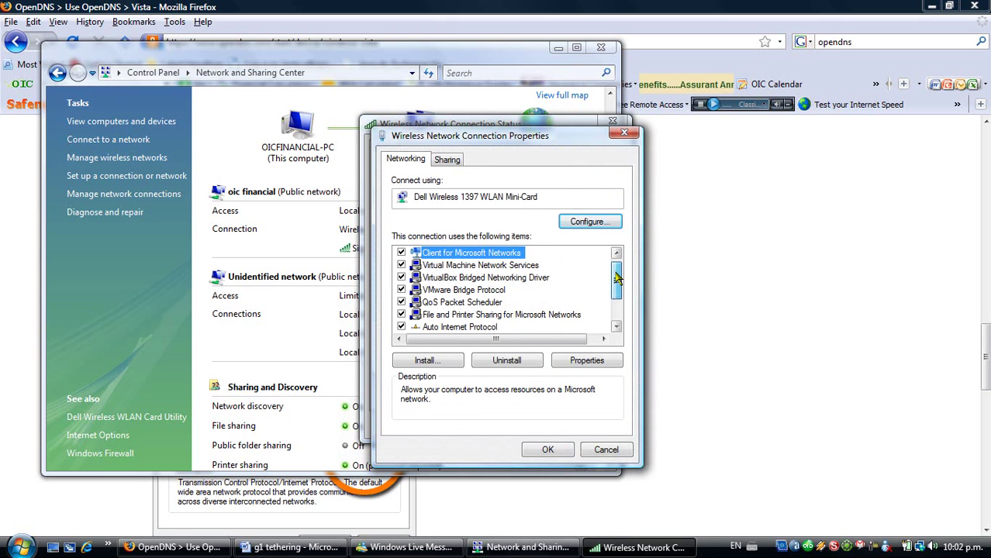
drag(616, 276, 615, 297)
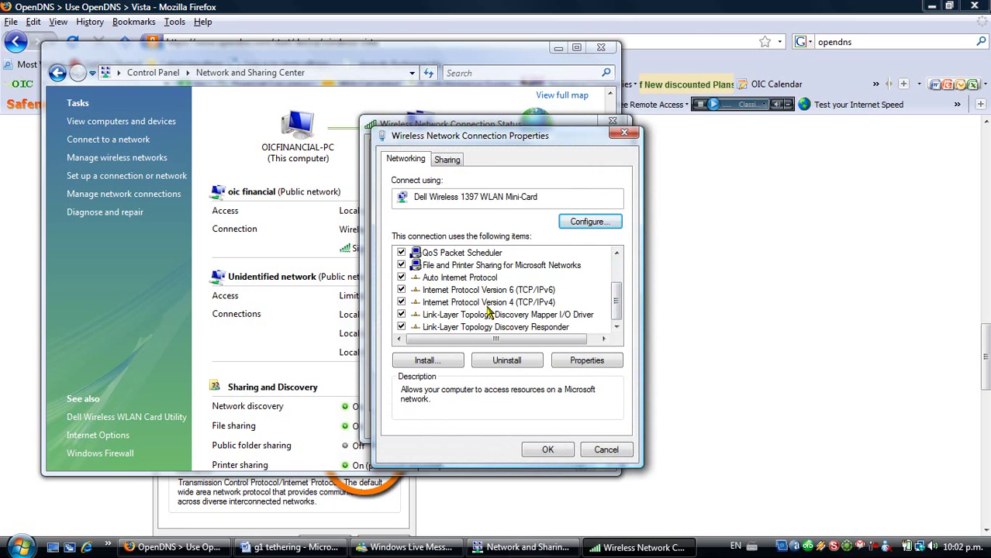
click(505, 500)
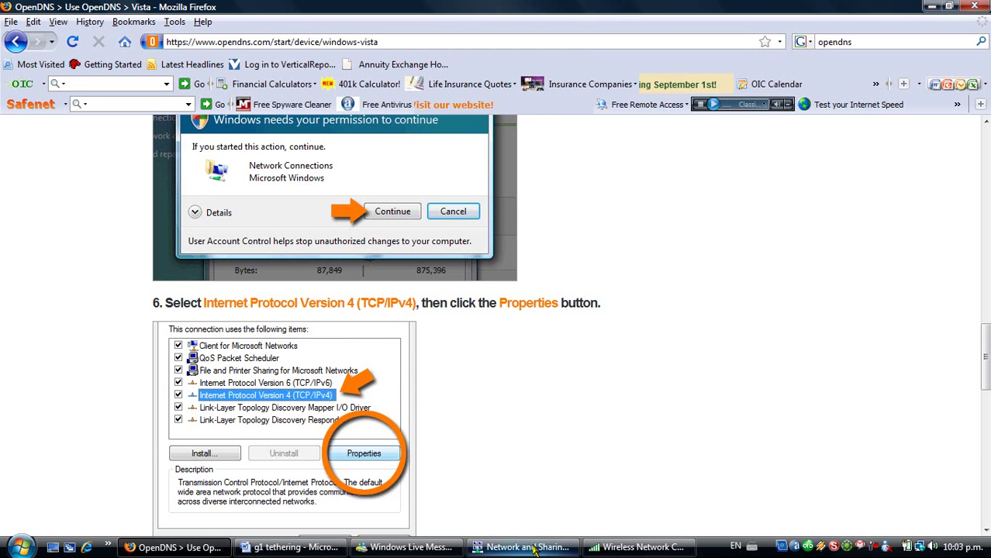
mouse_move(520, 536)
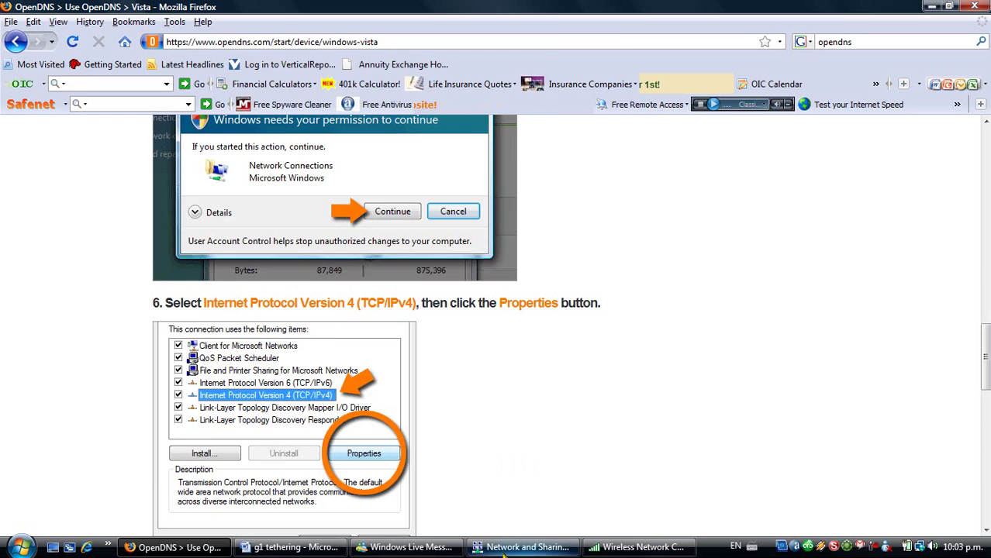
click(521, 548)
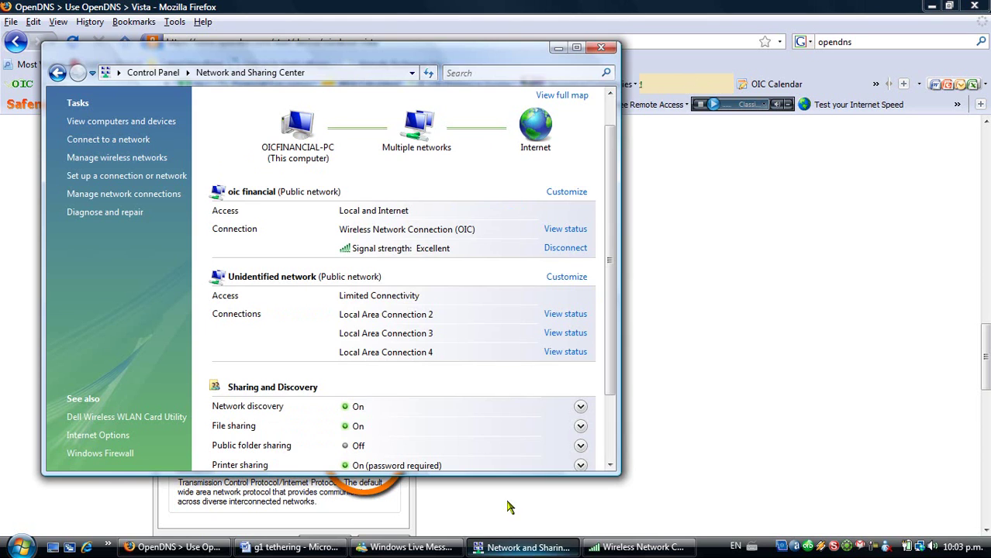
click(604, 549)
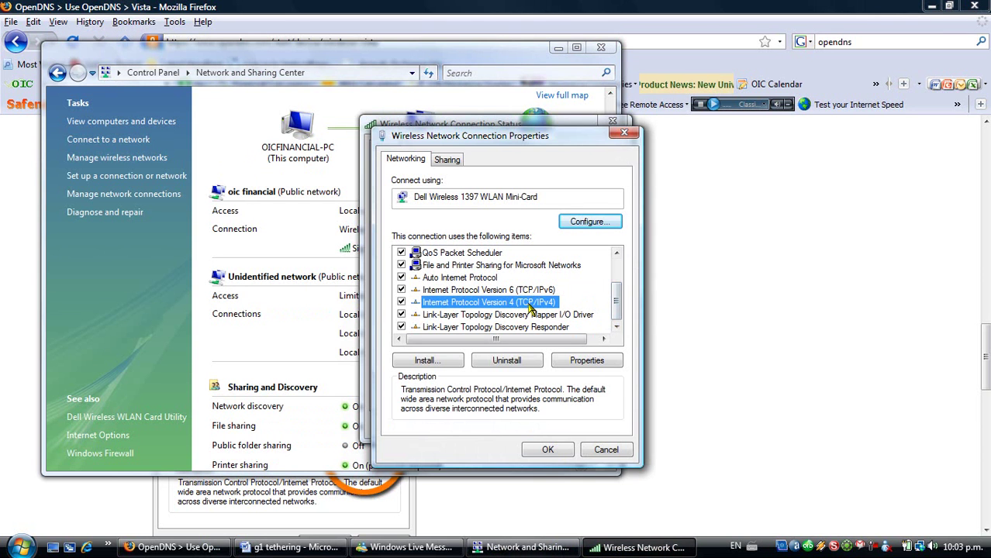
- Open the TCP/IPv4 properties and switch to manually entered DNS server addresses
click(530, 304)
click(599, 360)
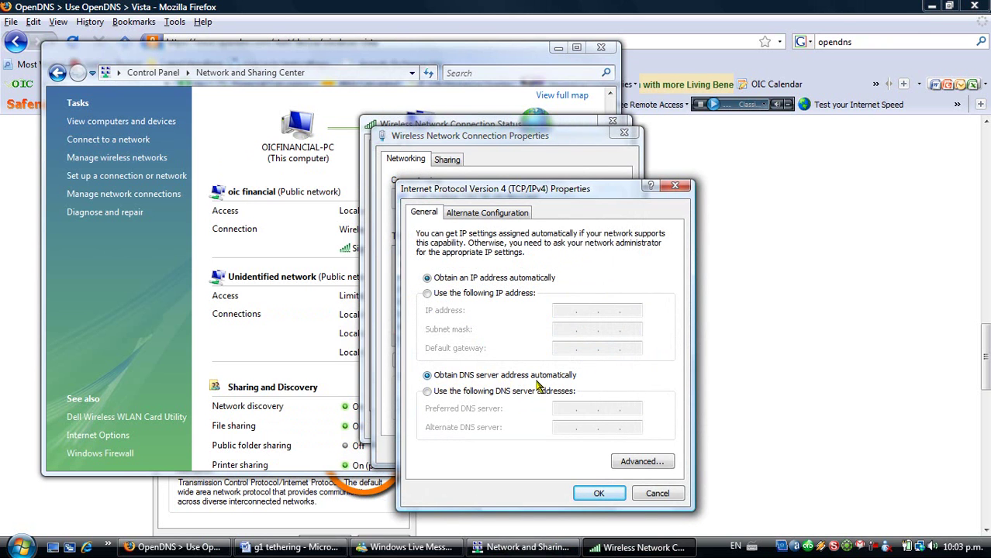
click(431, 394)
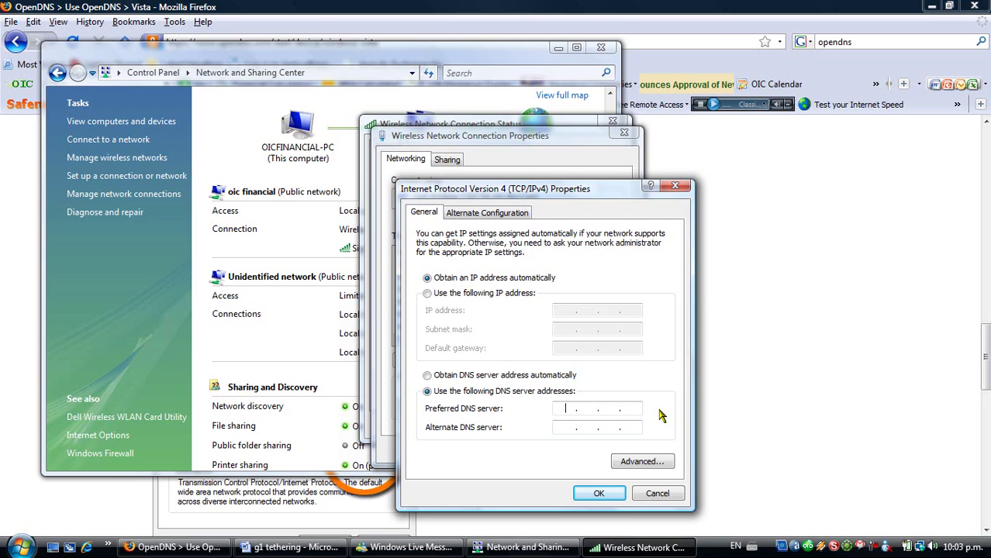
click(730, 408)
scroll(732, 408, down, 4)
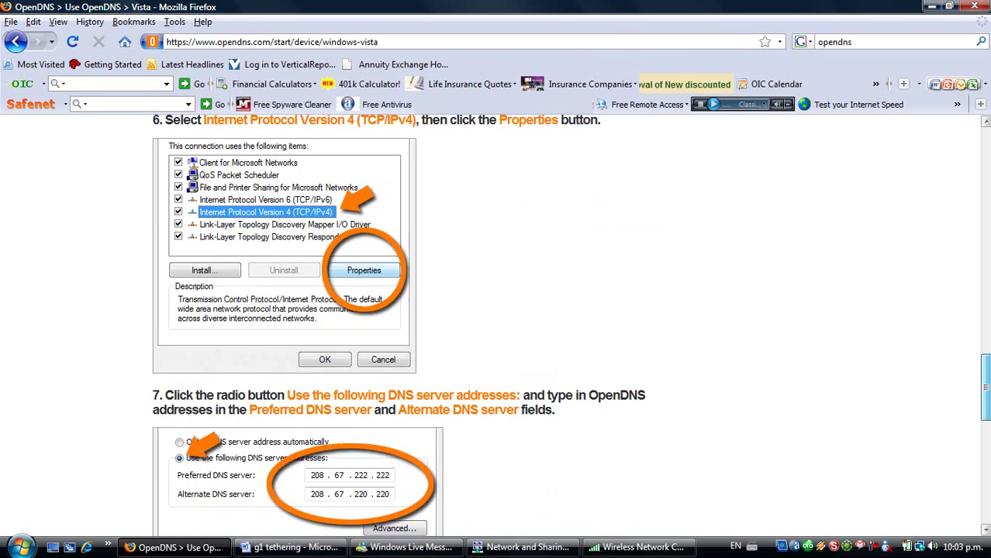
scroll(571, 325, down, 2)
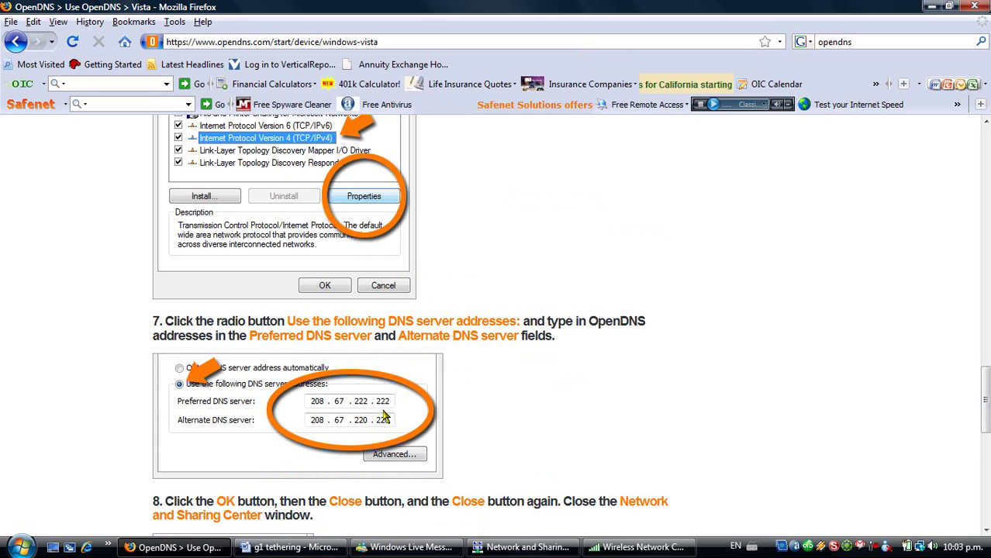
click(608, 547)
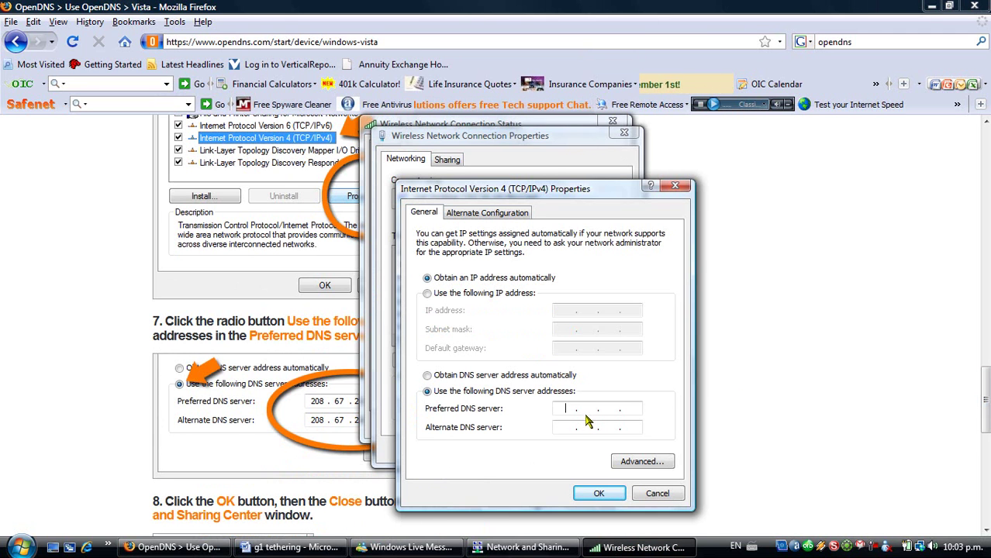
- Set DNS servers 208.67.222.222 and 208.67.220.220, close the dialogs, and scroll the instructions to the end
text(208 . )
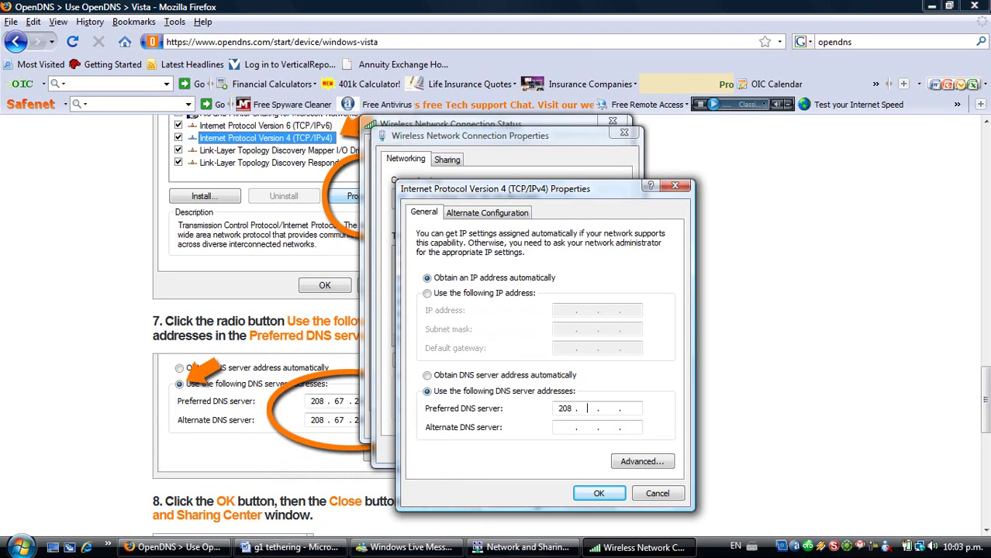
text(67 . )
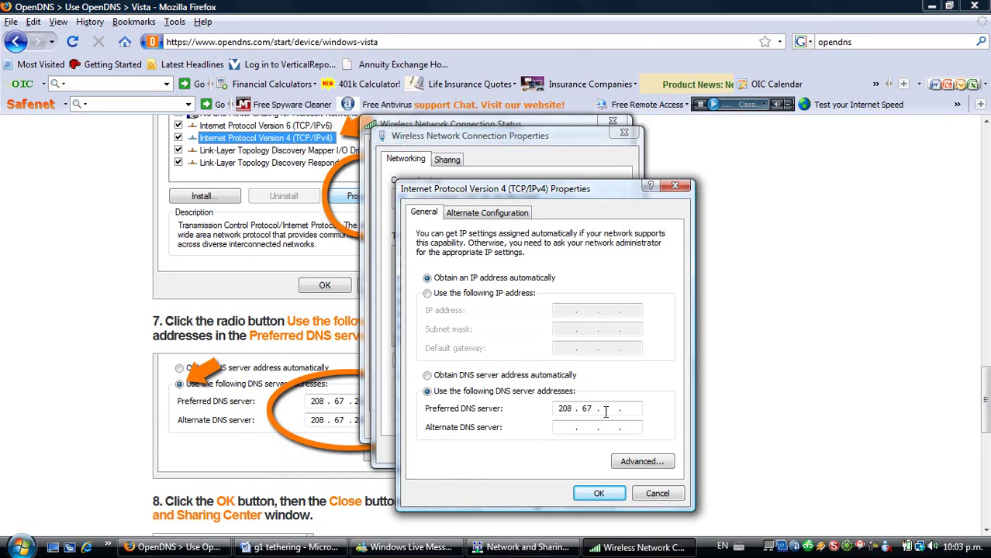
text(222 . )
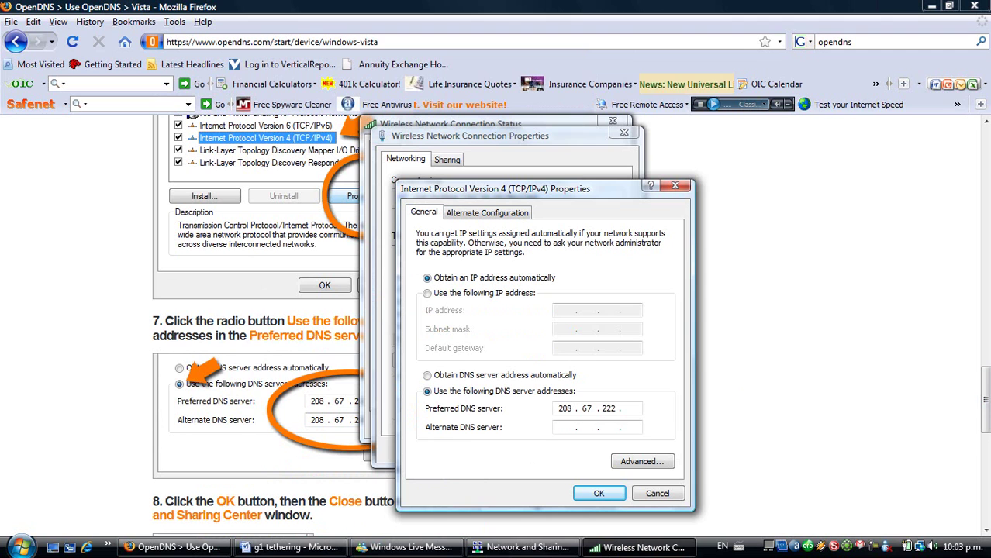
text(222)
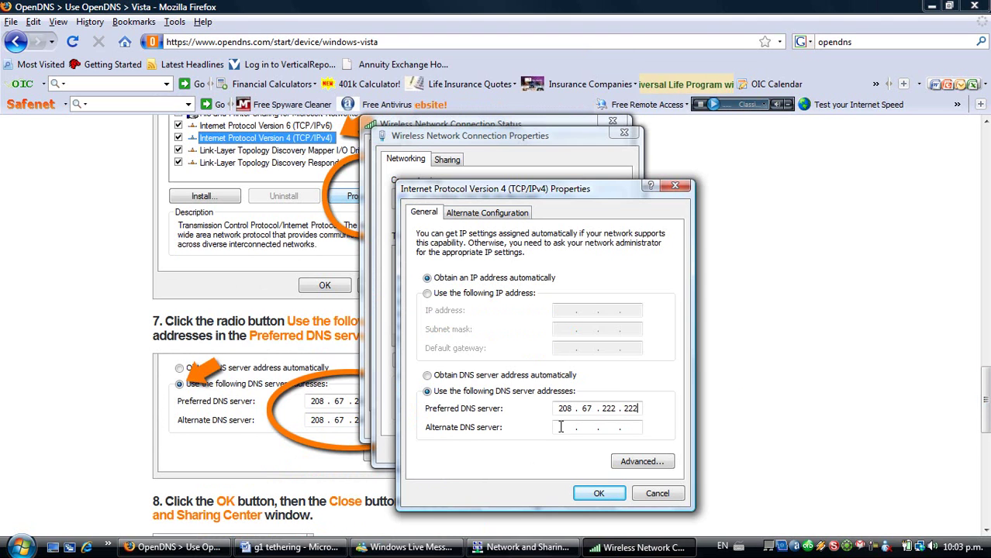
click(565, 429)
text(208 . )
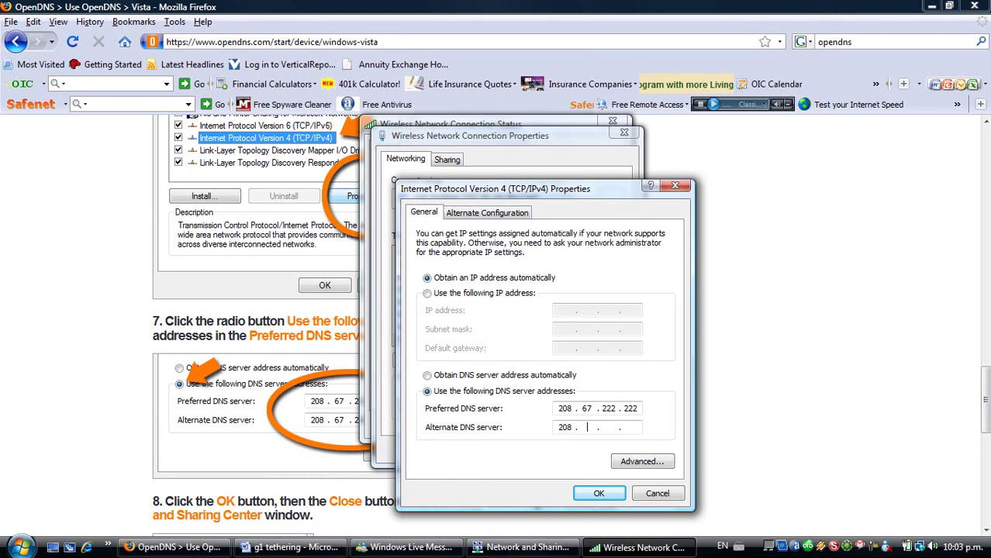
text(67 . )
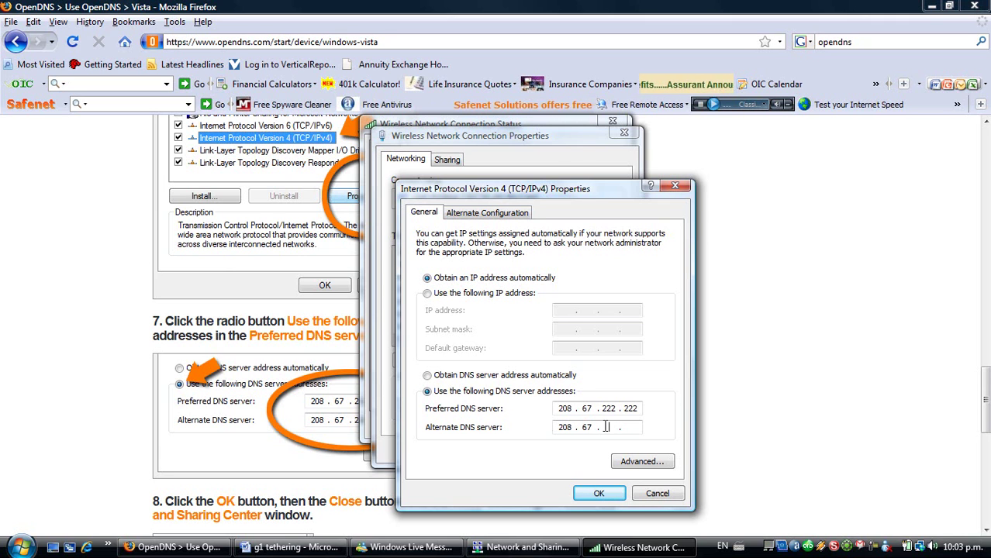
text(220 . 220)
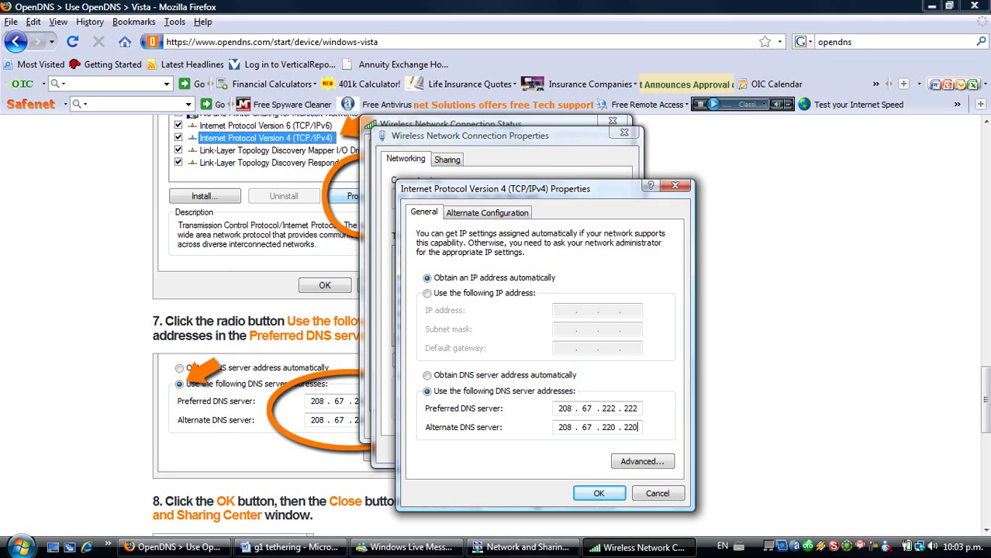
click(599, 493)
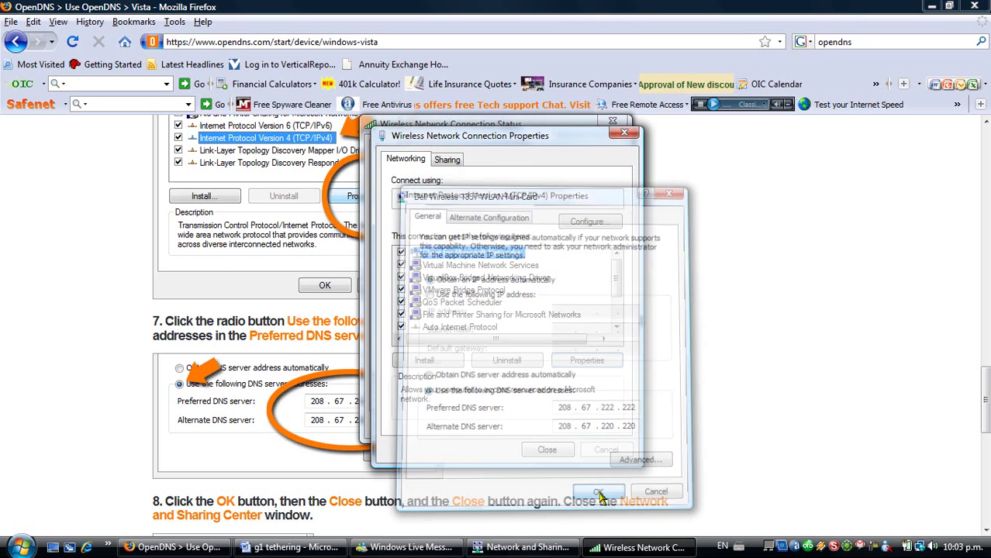
click(537, 452)
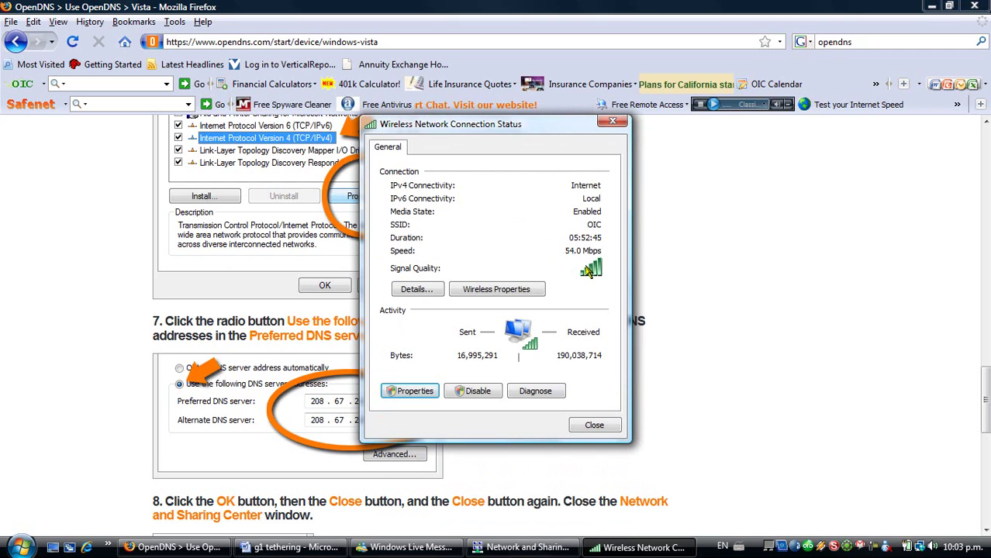
click(607, 122)
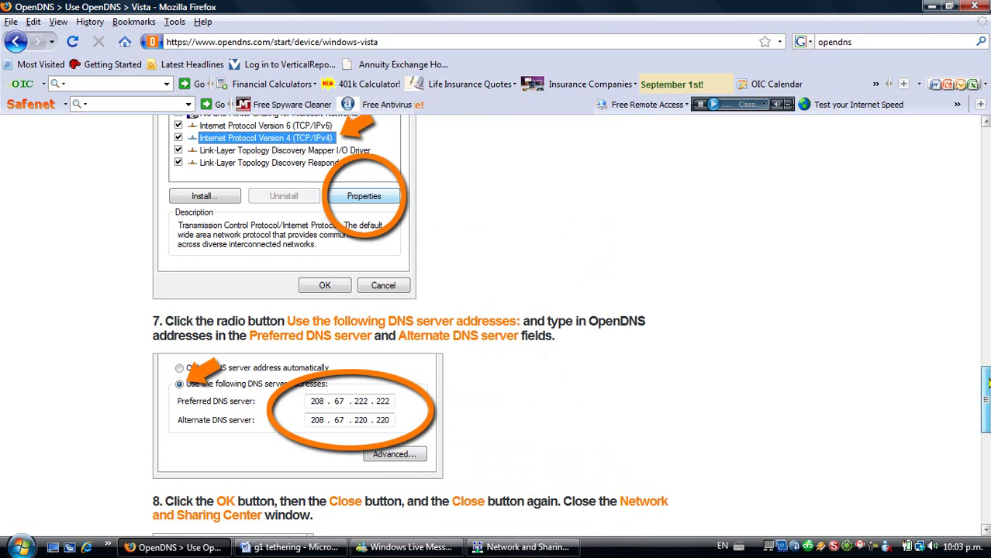
drag(988, 383, 988, 417)
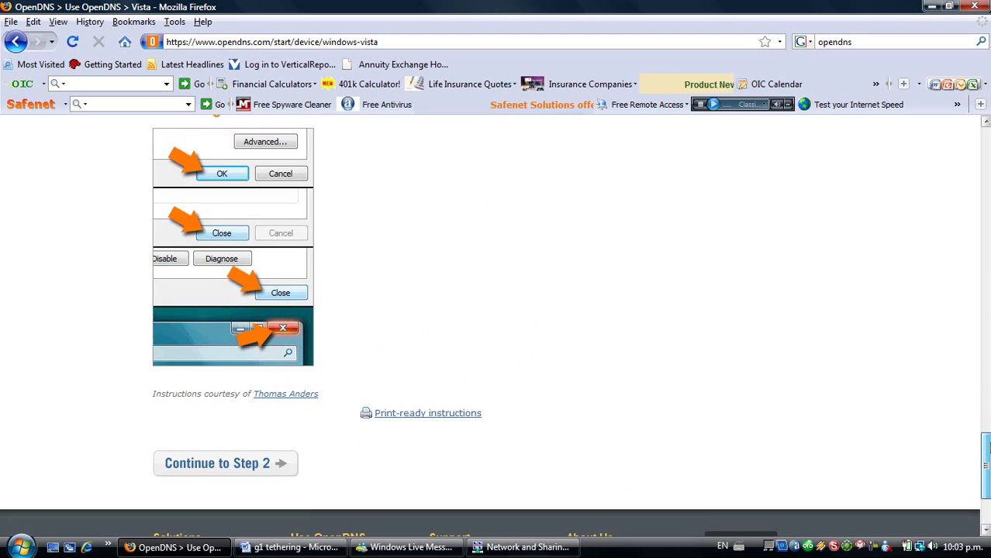
scroll(987, 448, down, 1)
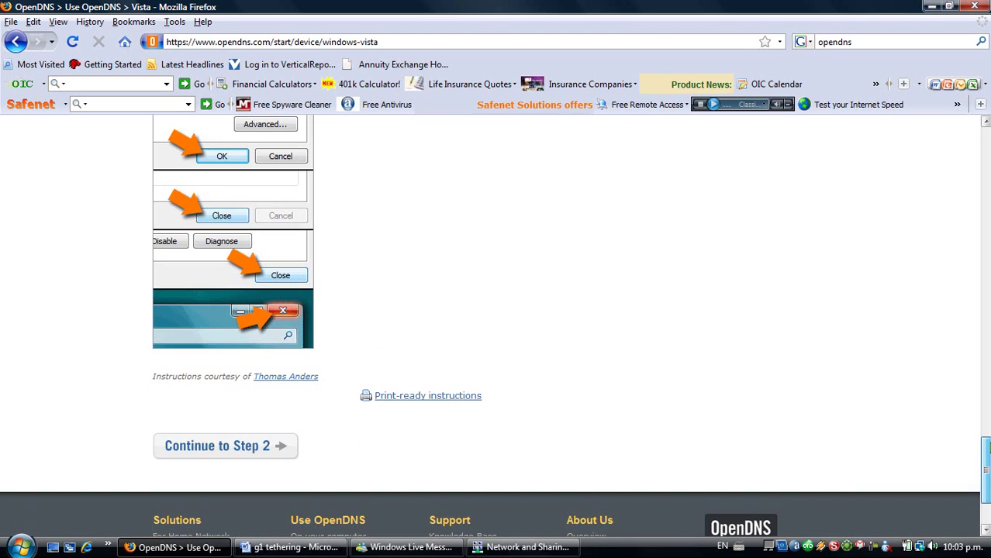
- Continue to Step 2 and click through the username, e-mail and password fields
click(212, 464)
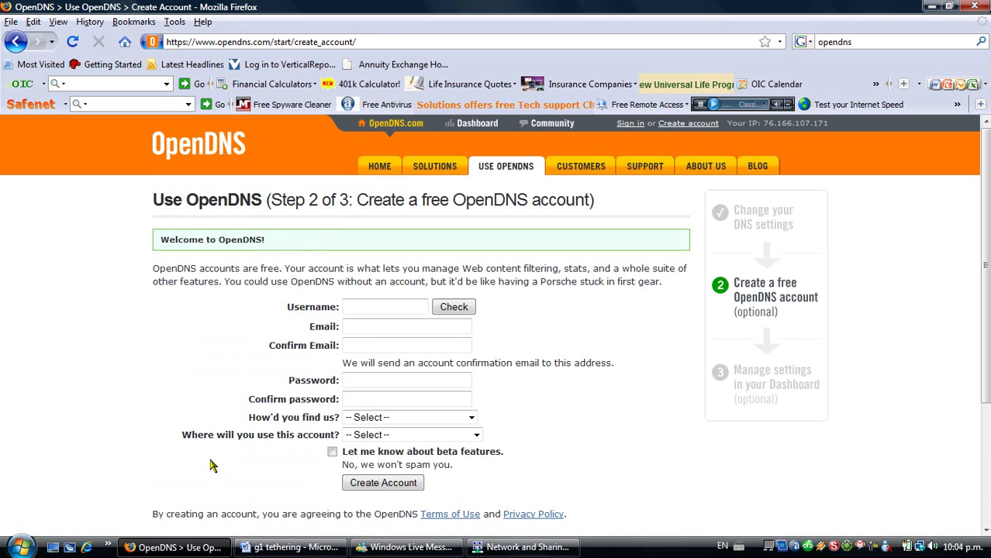
click(373, 309)
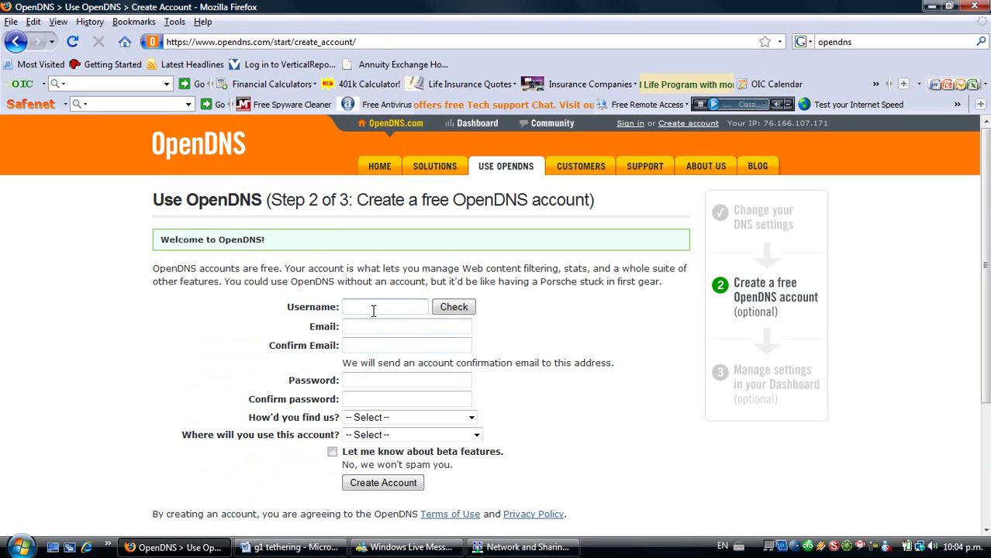
click(372, 326)
click(384, 345)
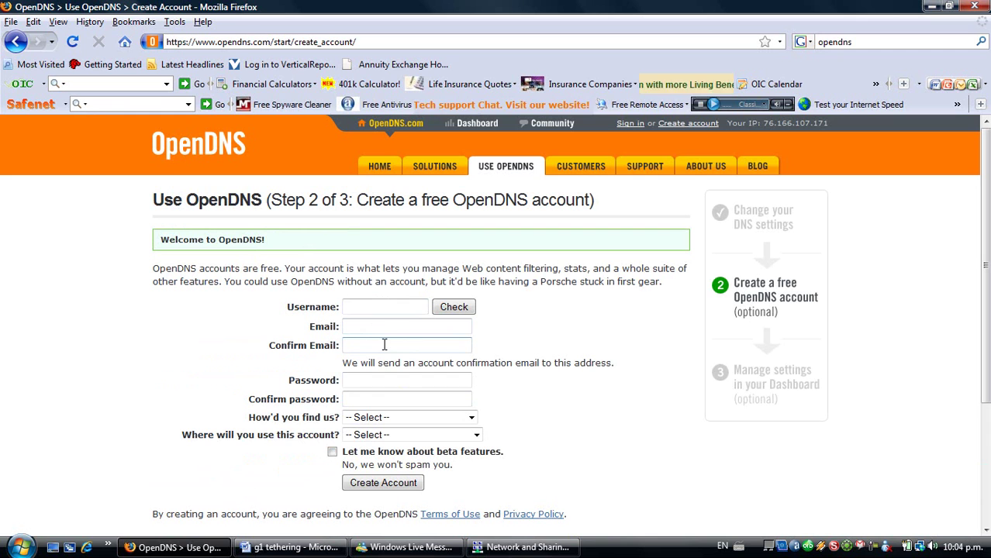
click(373, 383)
click(372, 398)
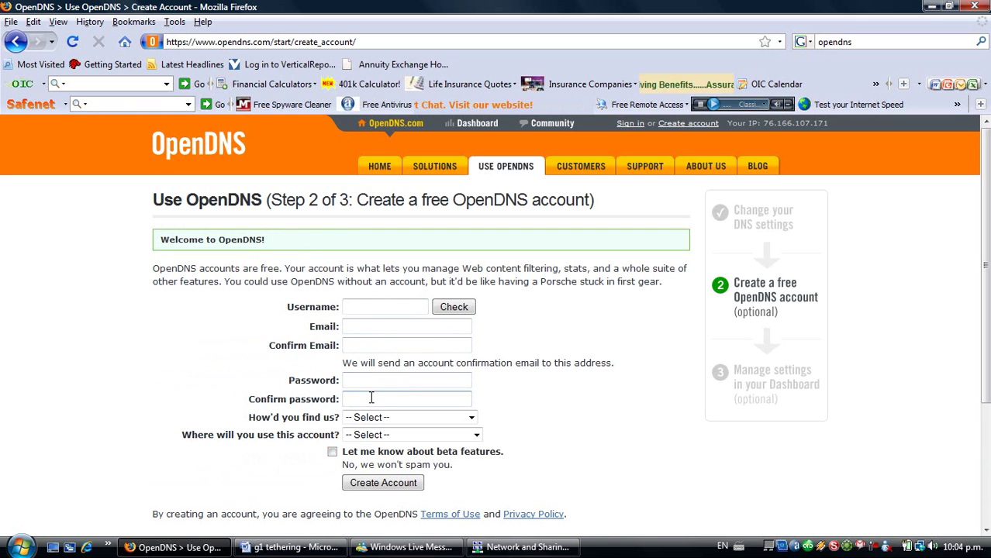
- Open and close the how-you-found-us and account-use dropdowns without choosing anything
click(472, 419)
click(472, 425)
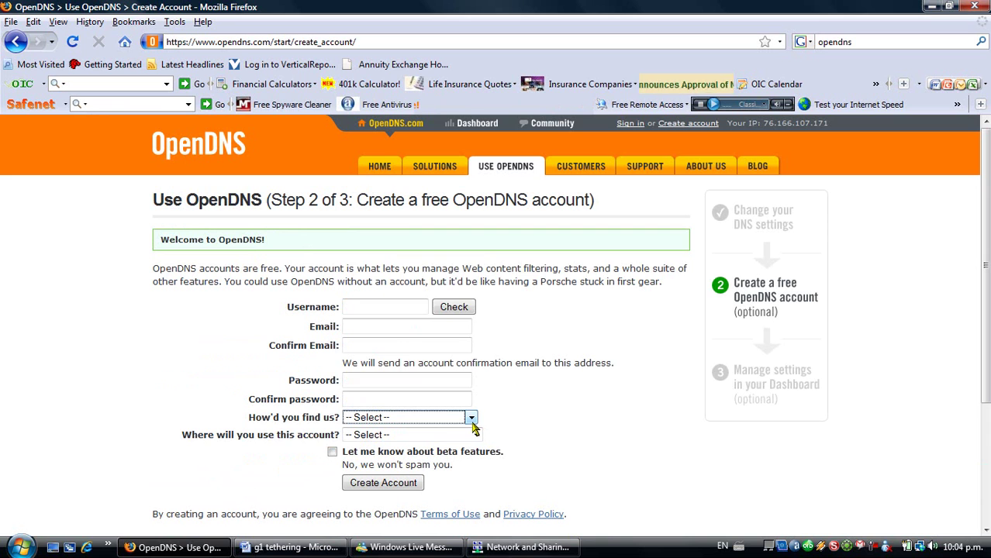
click(471, 419)
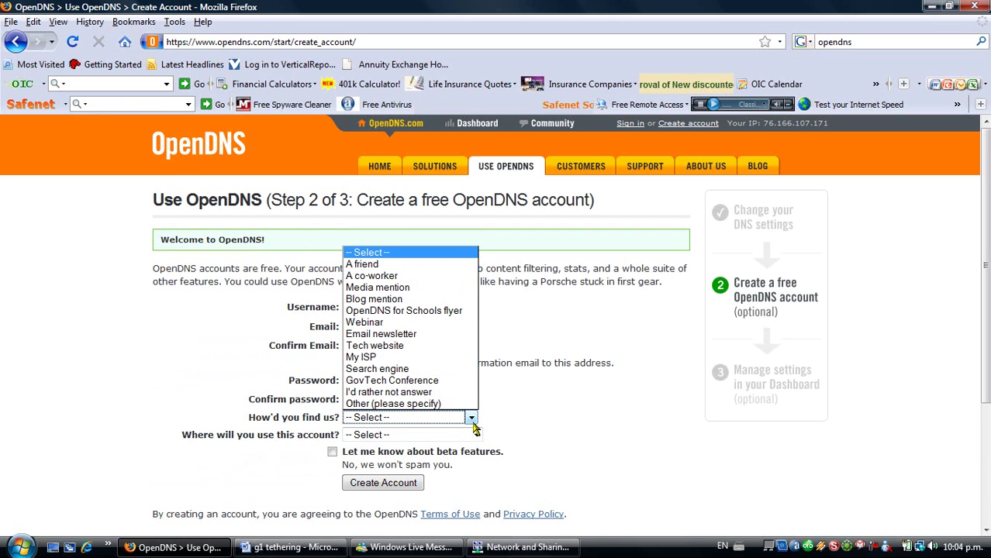
click(478, 438)
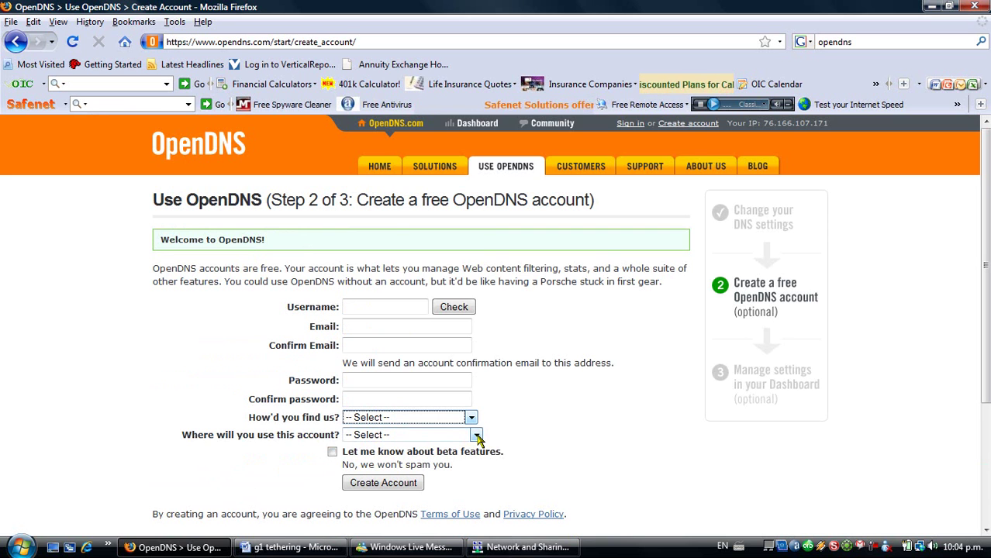
click(476, 436)
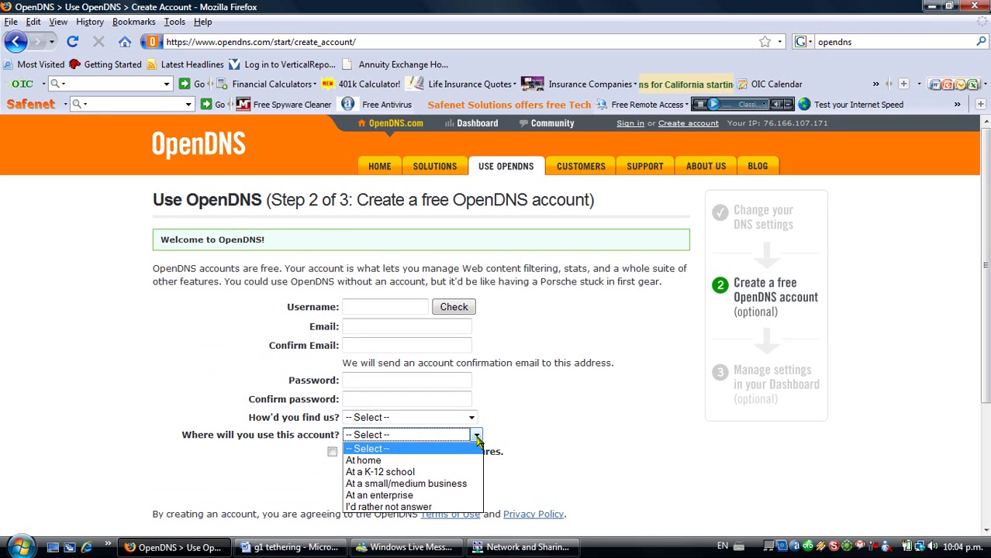
click(478, 439)
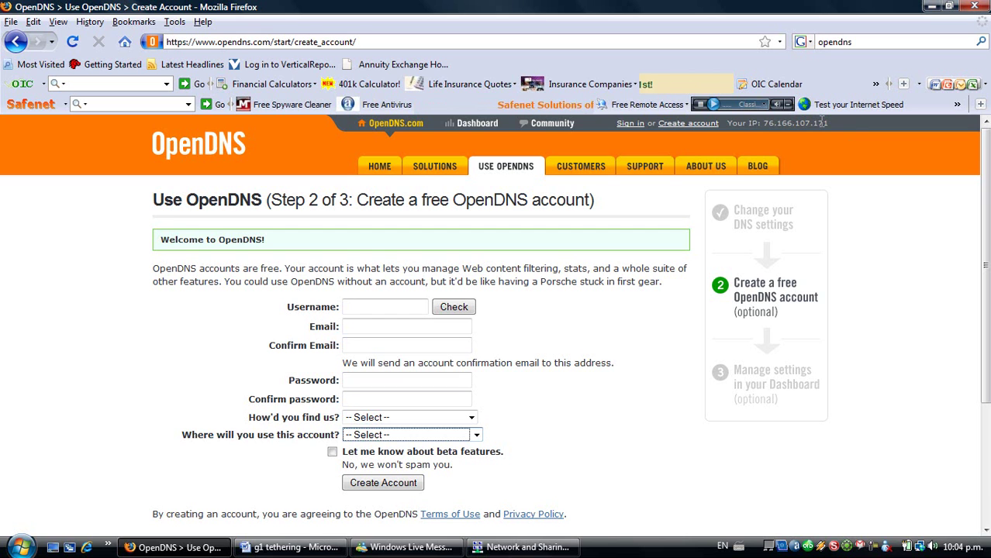
- Sign in to the OpenDNS Dashboard with the account username and password
click(629, 126)
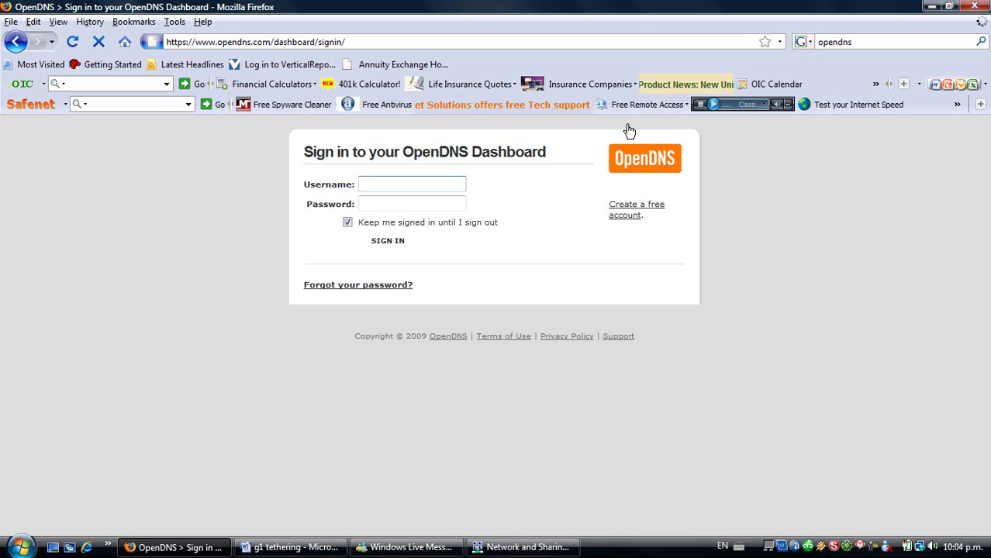
text(k)
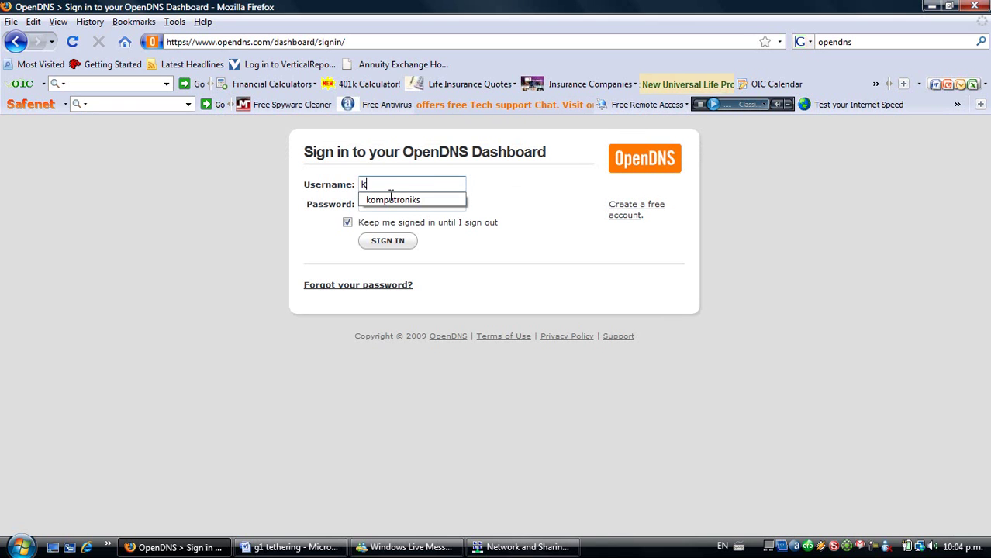
text(omputroniks)
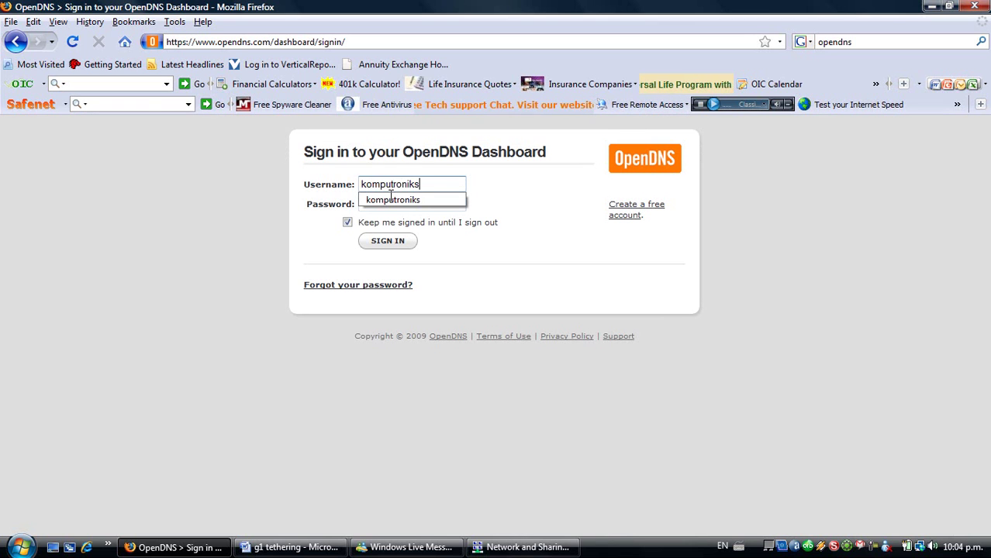
click(393, 200)
click(390, 204)
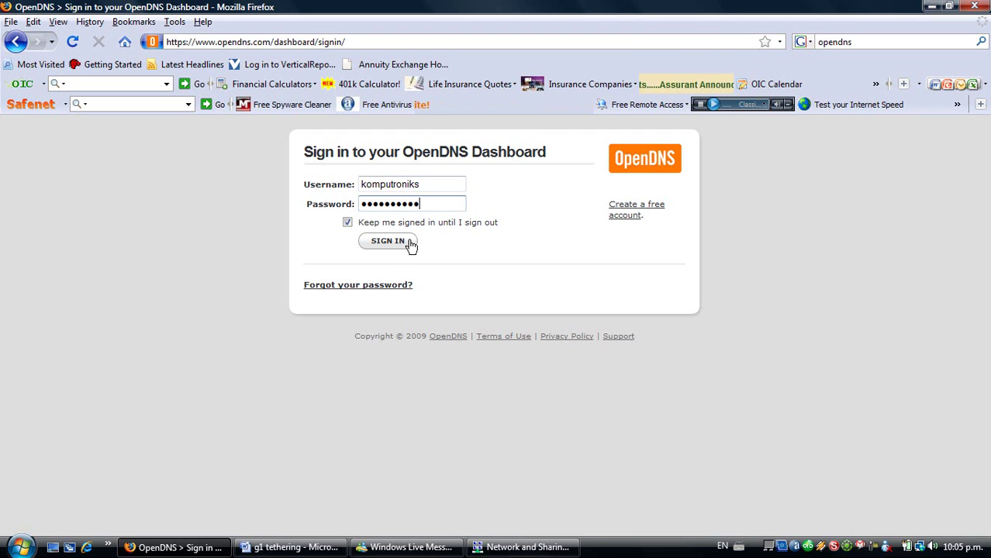
click(407, 241)
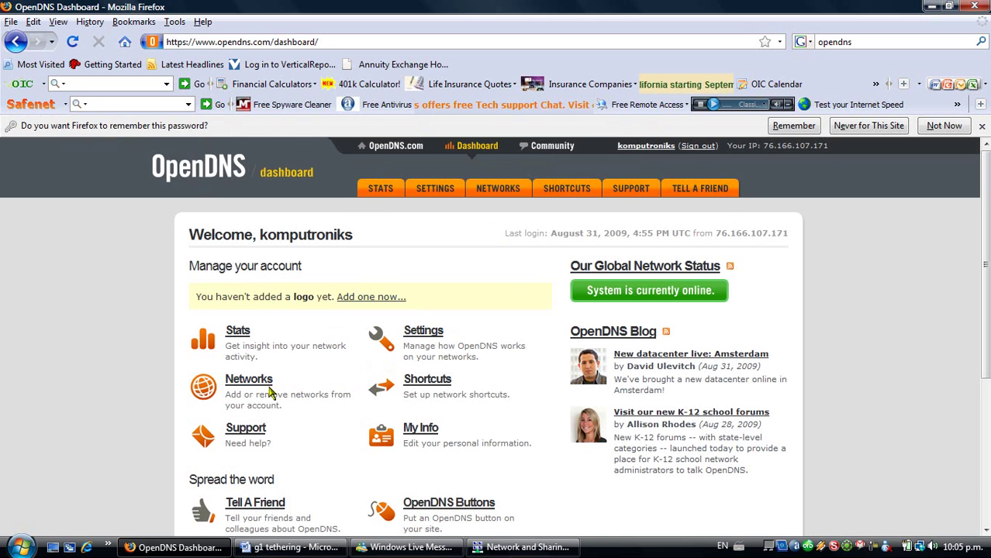
- Go to the dashboard's Settings and open the Networks tab listing the registered networks
click(414, 336)
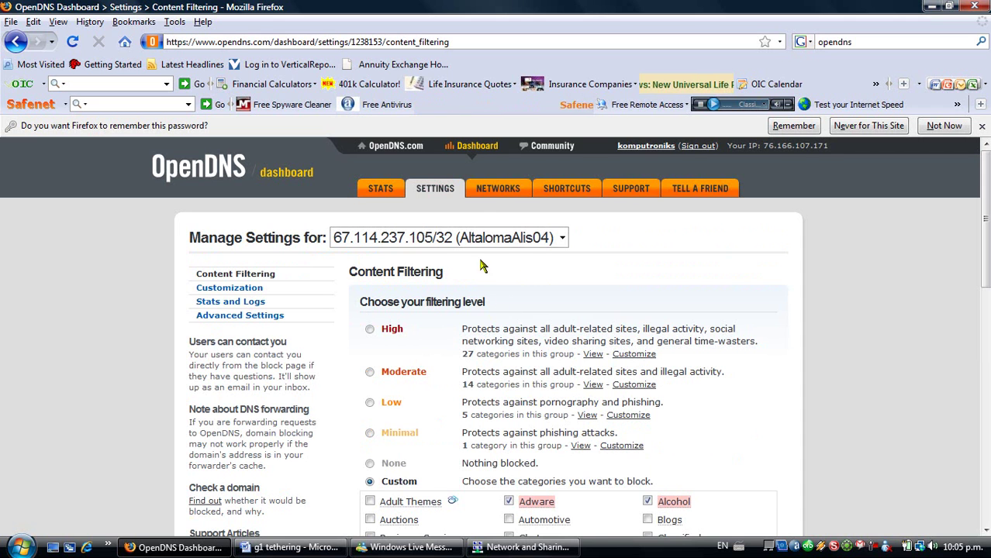
click(487, 197)
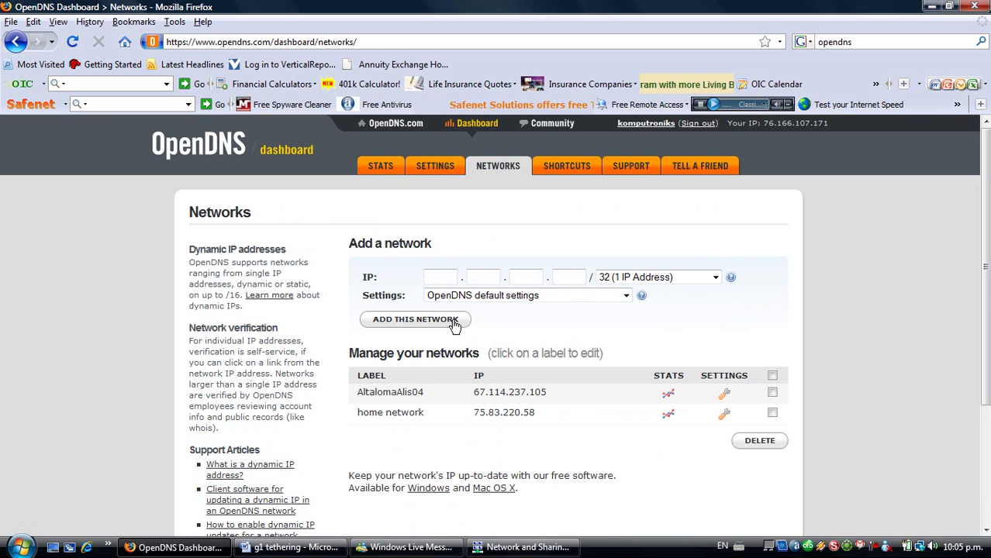
click(436, 278)
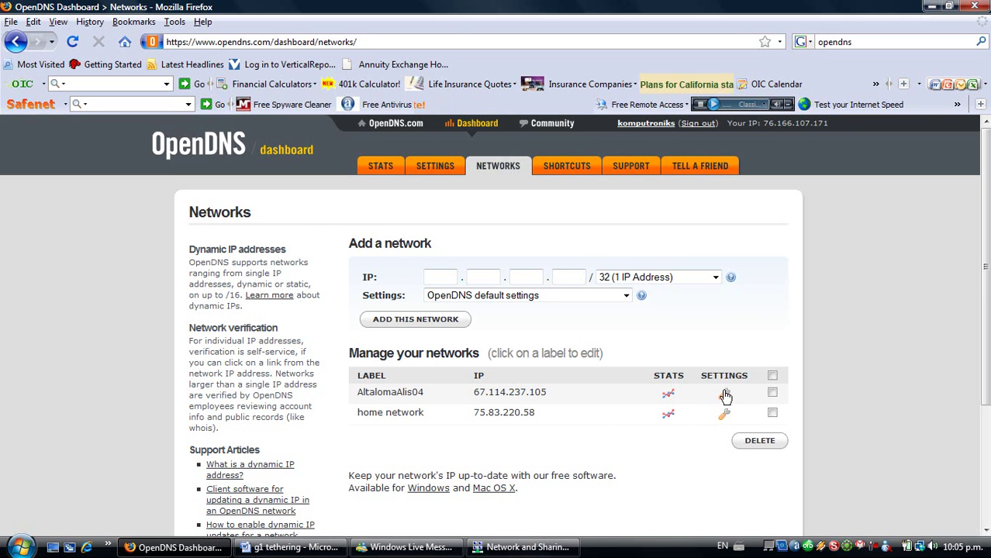
- Open the home network's filtering settings, select Custom, and scroll to the category checkboxes
click(724, 416)
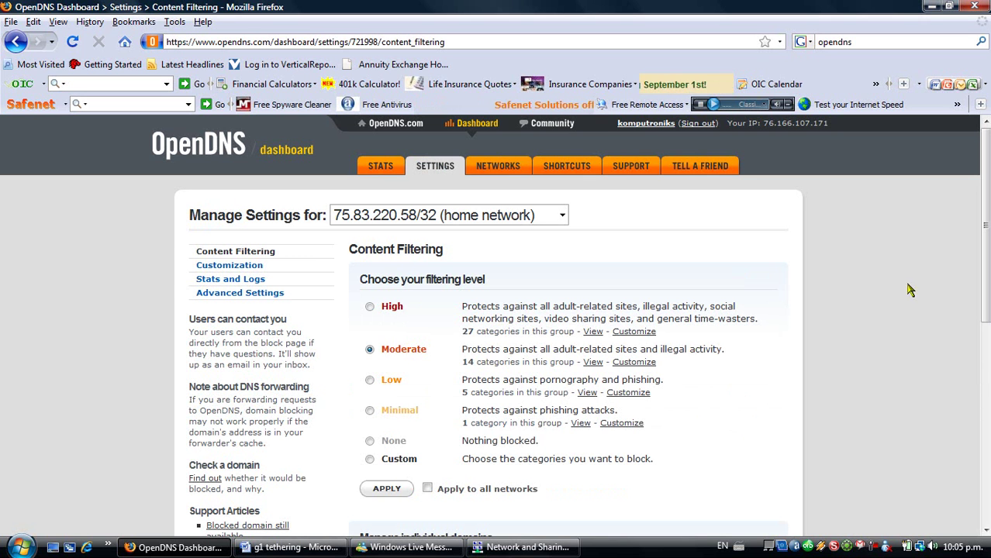
drag(987, 170, 987, 143)
drag(988, 200, 798, 312)
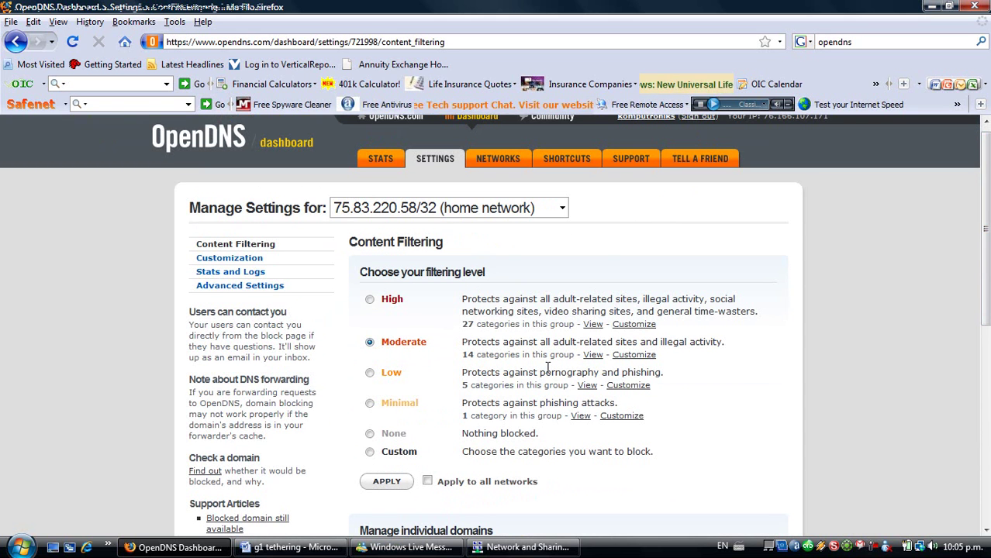
click(619, 359)
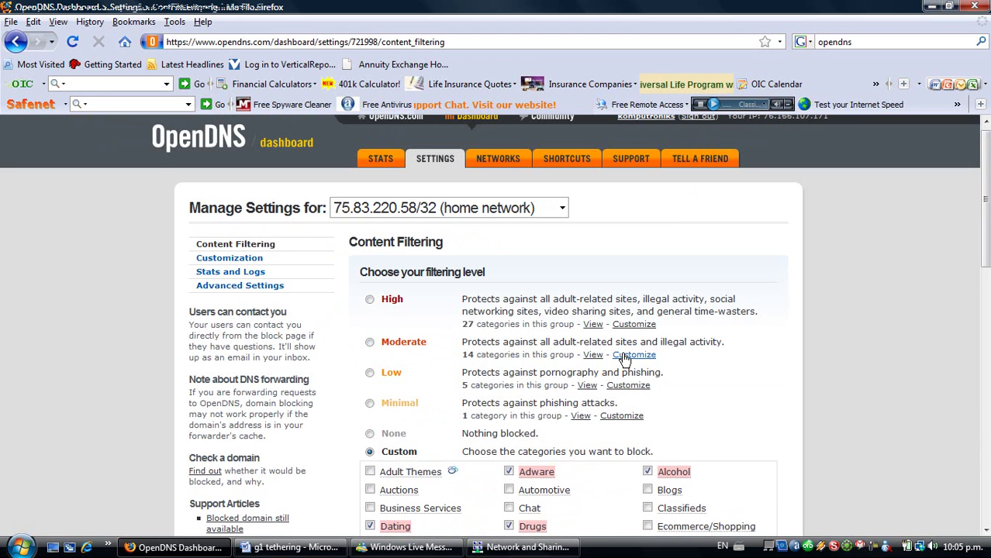
scroll(985, 233, down, 3)
scroll(589, 325, down, 3)
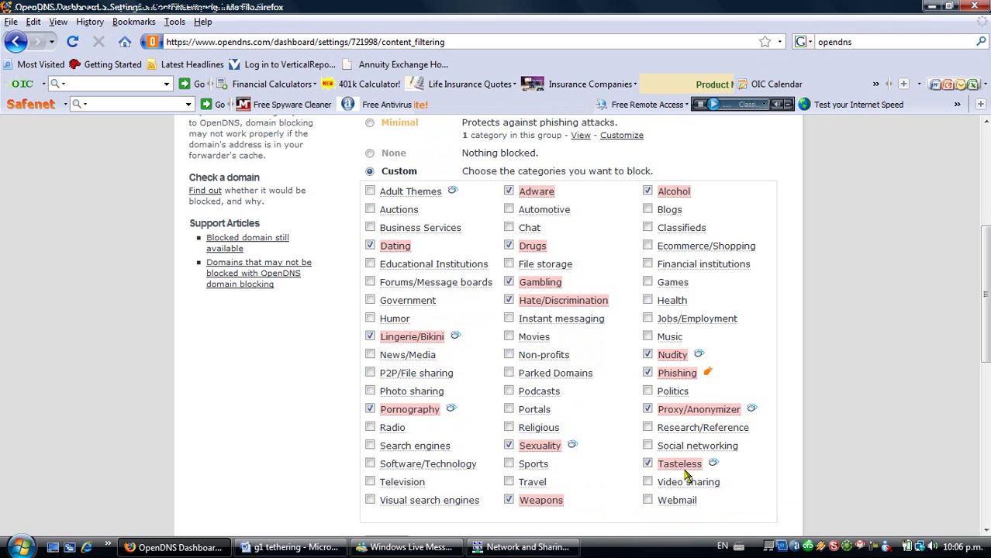
mouse_move(702, 418)
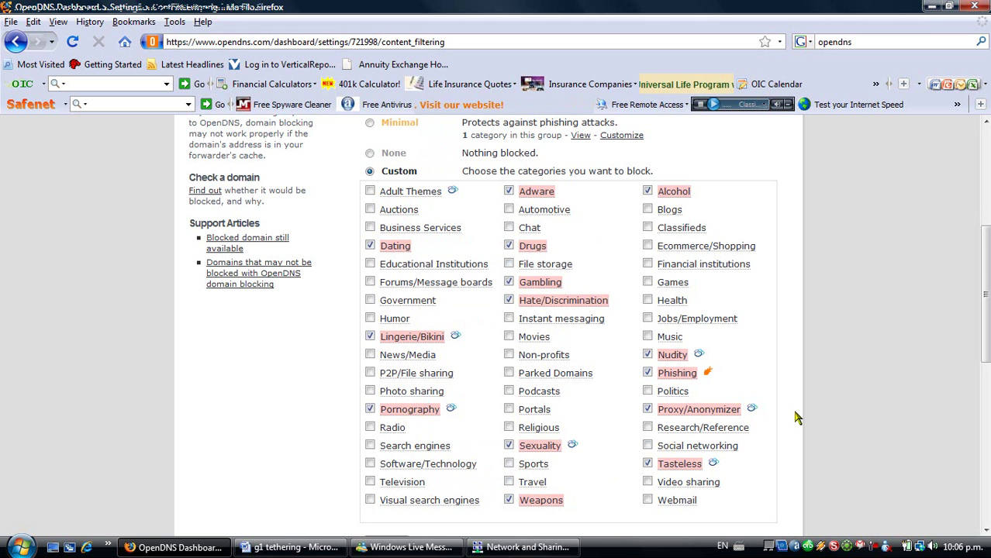
drag(986, 285, 987, 410)
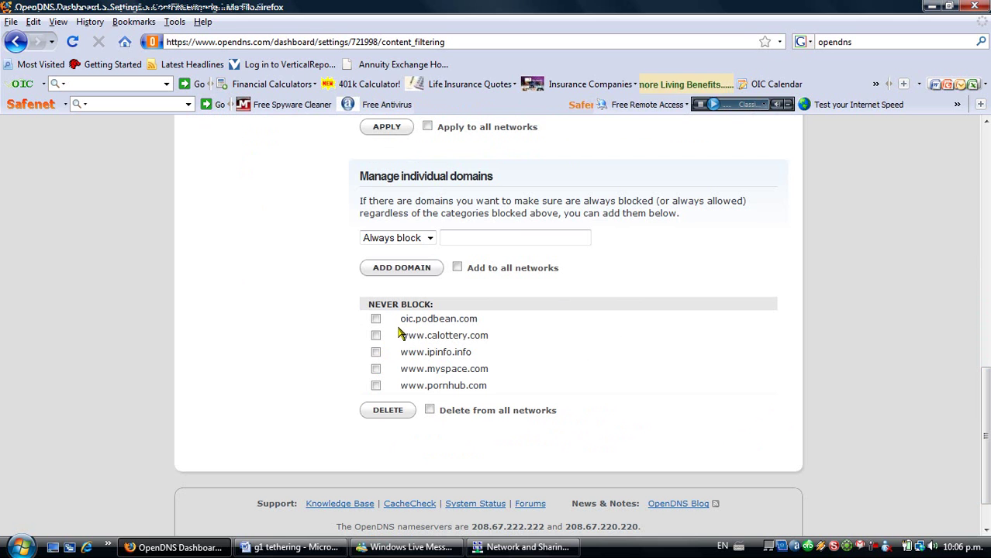
drag(985, 435, 988, 339)
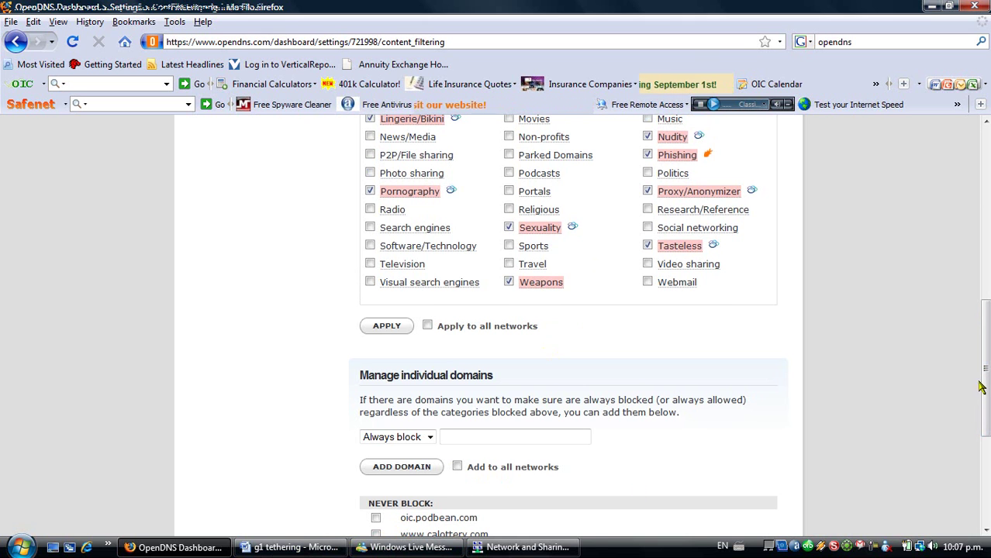
drag(981, 386, 981, 338)
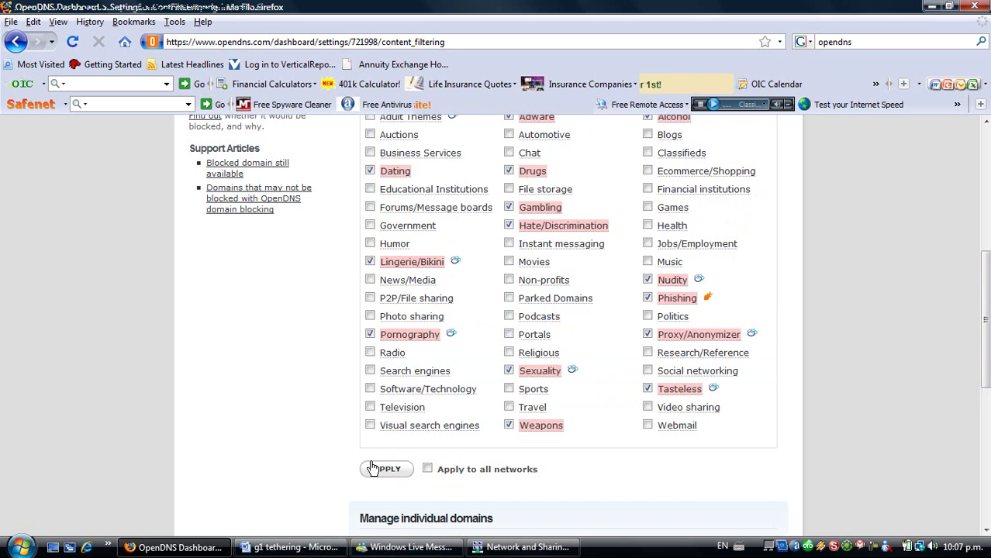
scroll(589, 326, up, 4)
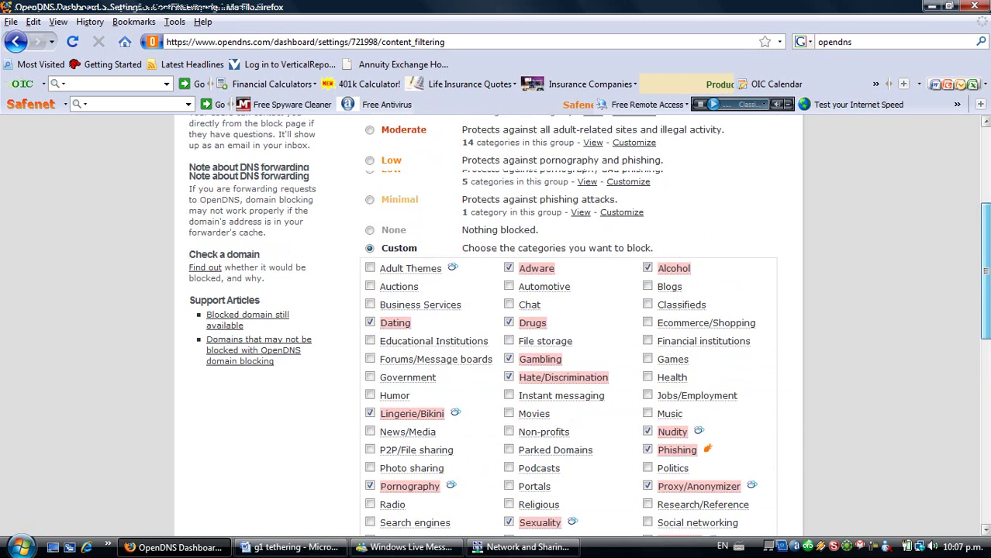
scroll(590, 326, up, 4)
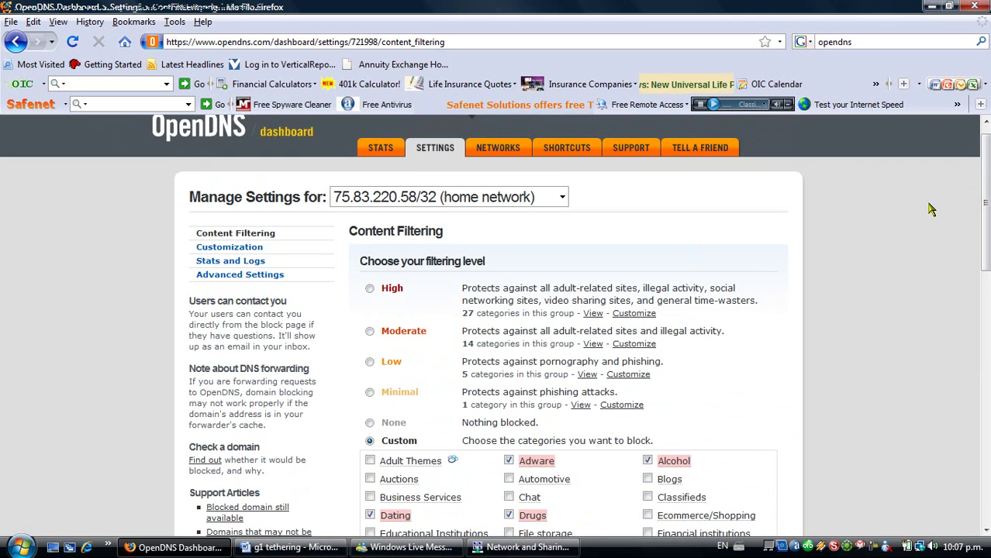
- Search rotten.com and open the result to see the OpenDNS block page
click(850, 42)
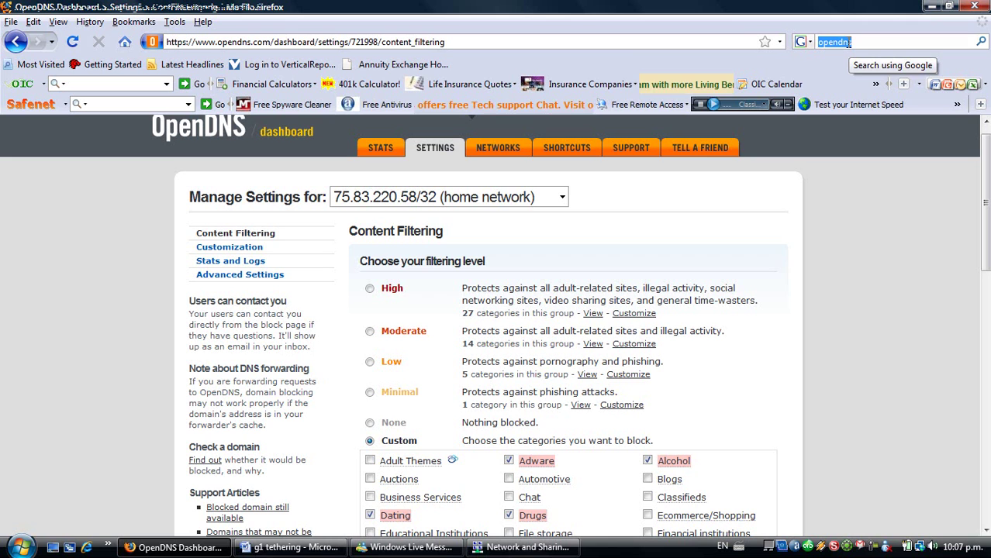
key(BackSpace)
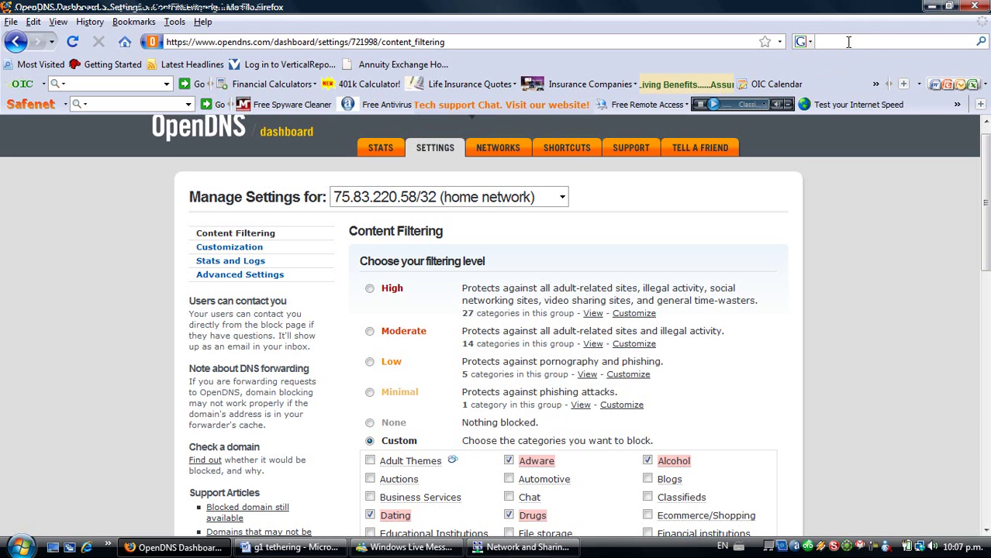
text(rott)
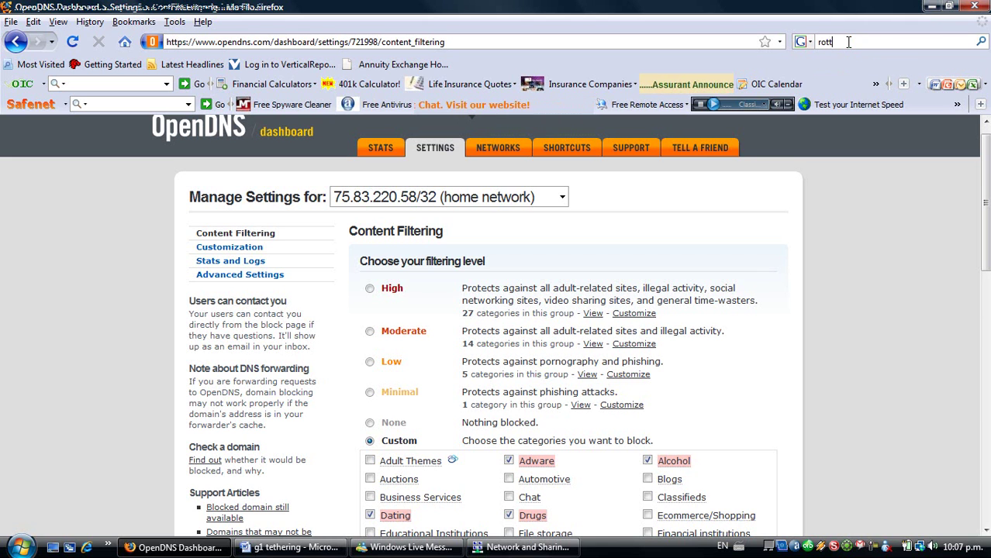
text(en.com)
key(Return)
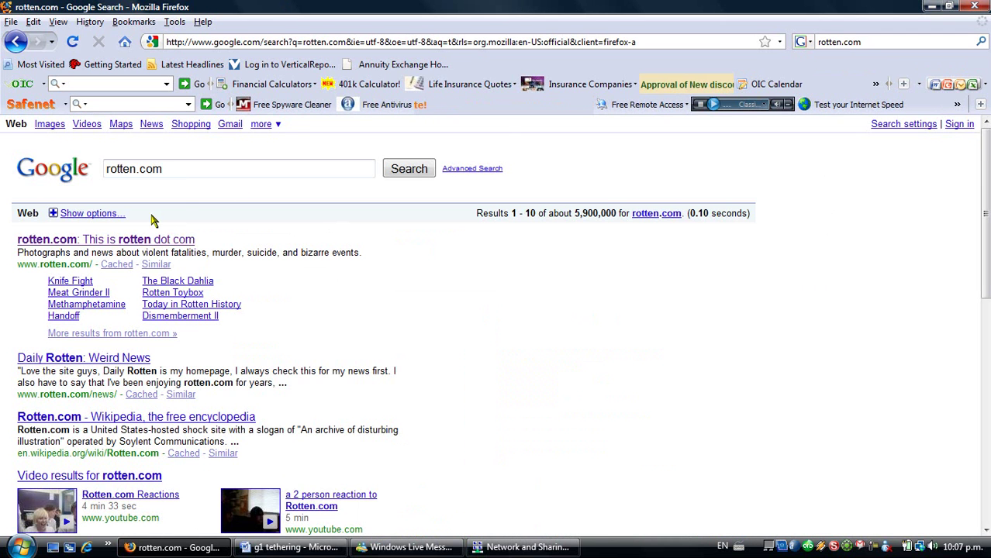
click(110, 241)
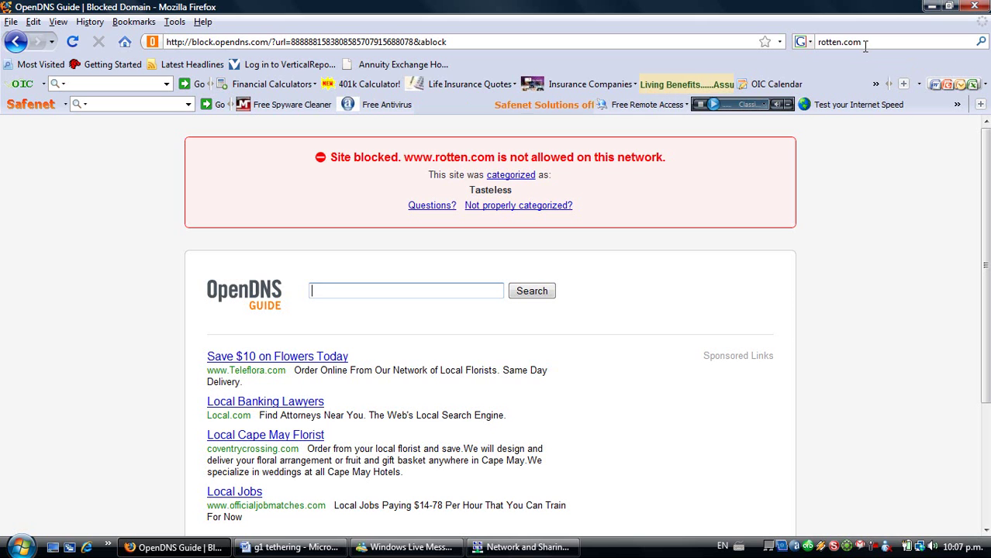
- Search myspace and open the MySpace site, which loads normally
click(866, 45)
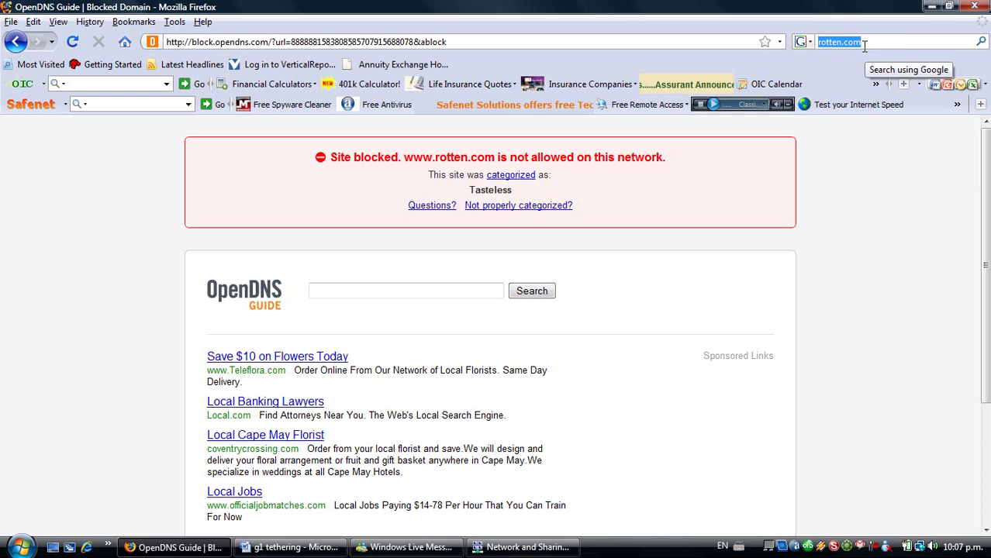
text(myspace)
key(Return)
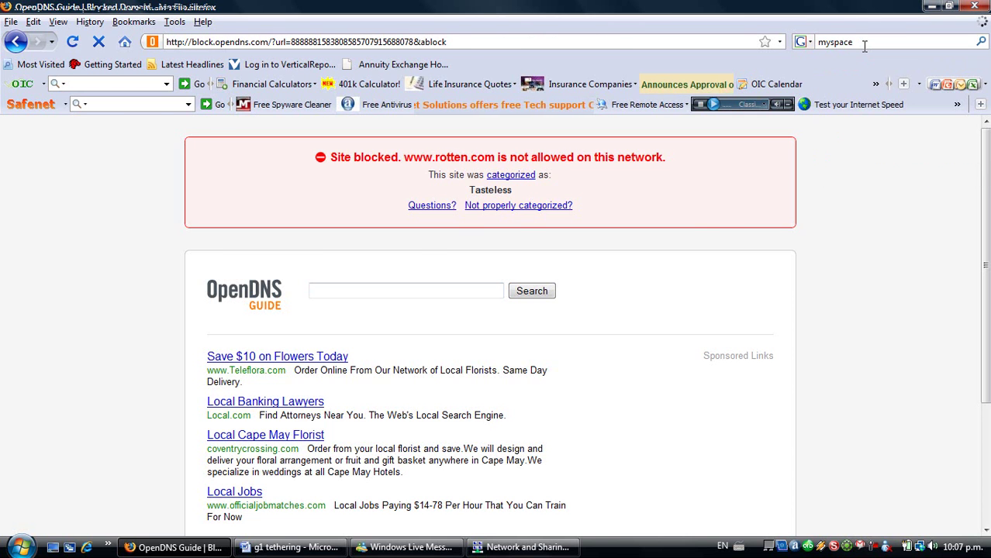
click(44, 239)
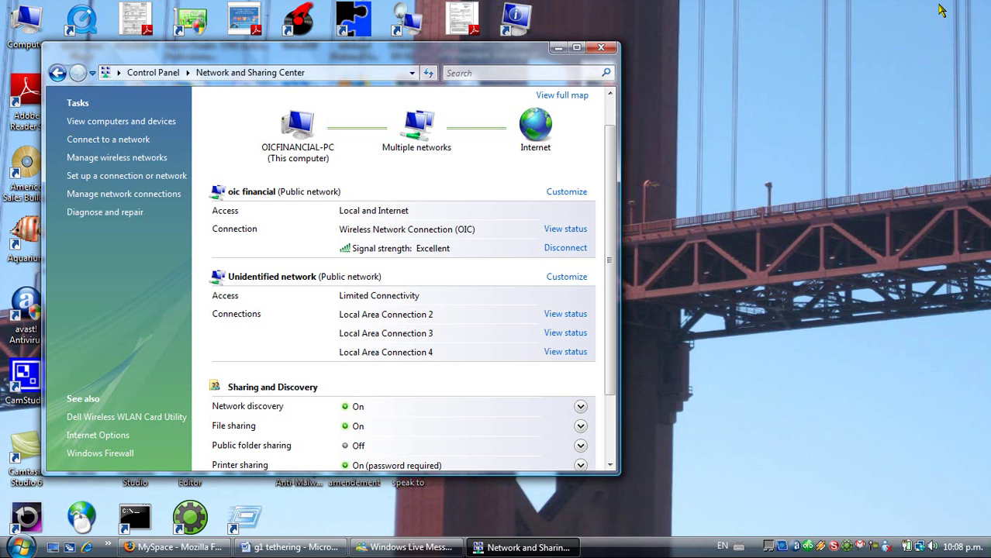
- Minimize the open windows, restore Firefox, and go back four pages to Content Filtering
click(933, 6)
click(516, 548)
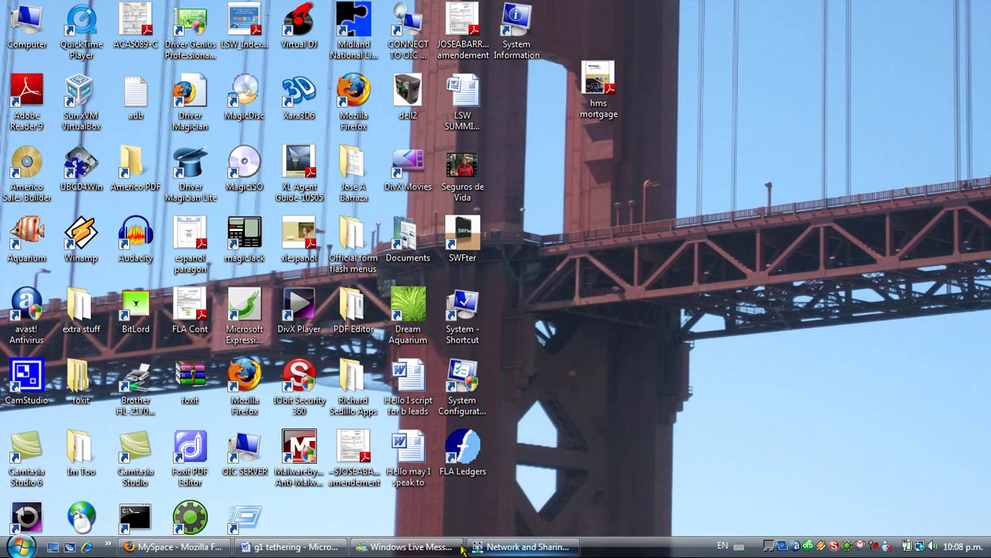
click(174, 548)
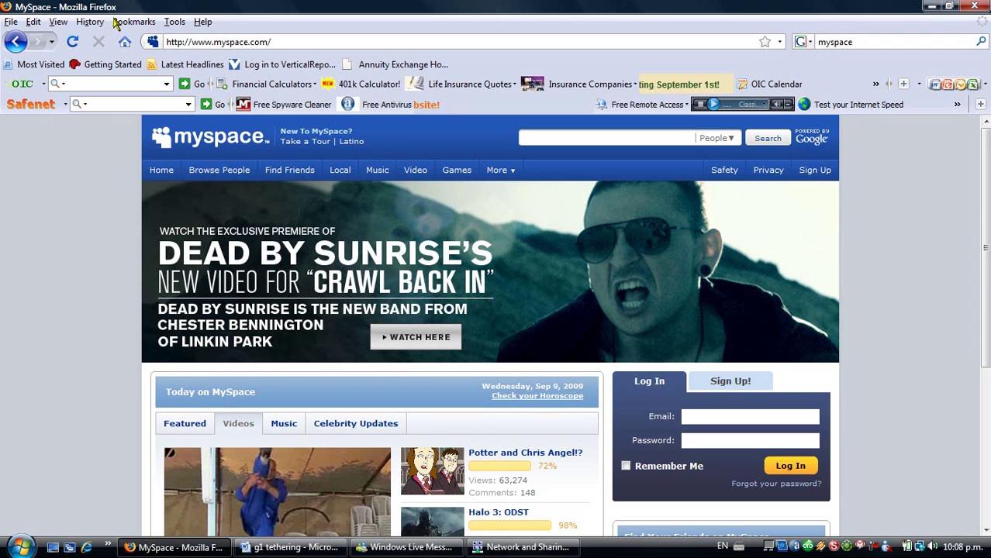
click(9, 45)
click(6, 47)
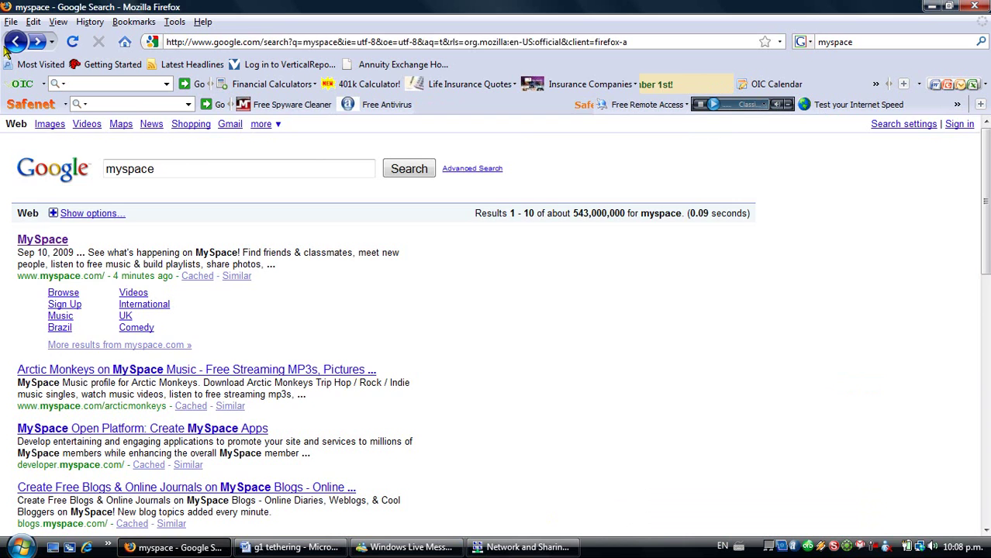
click(6, 48)
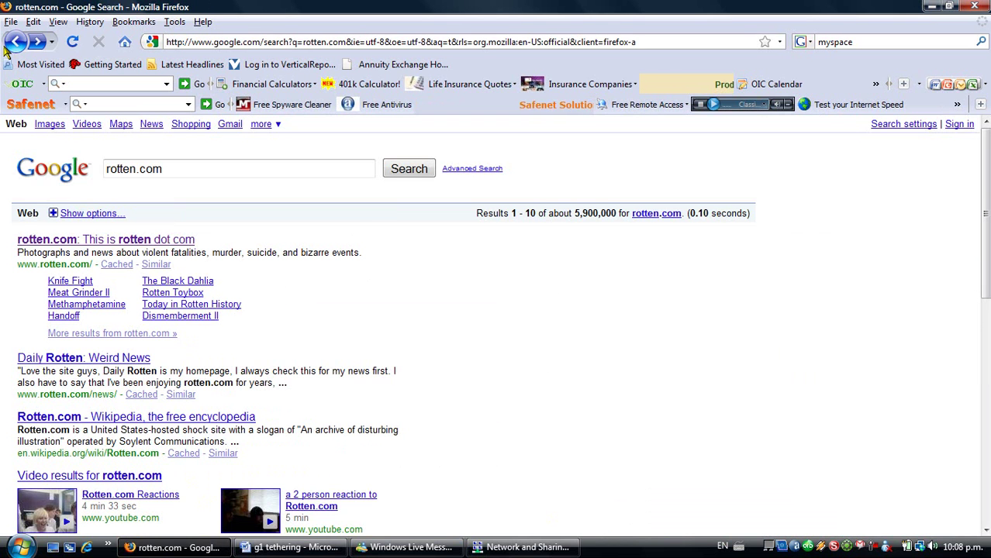
click(6, 48)
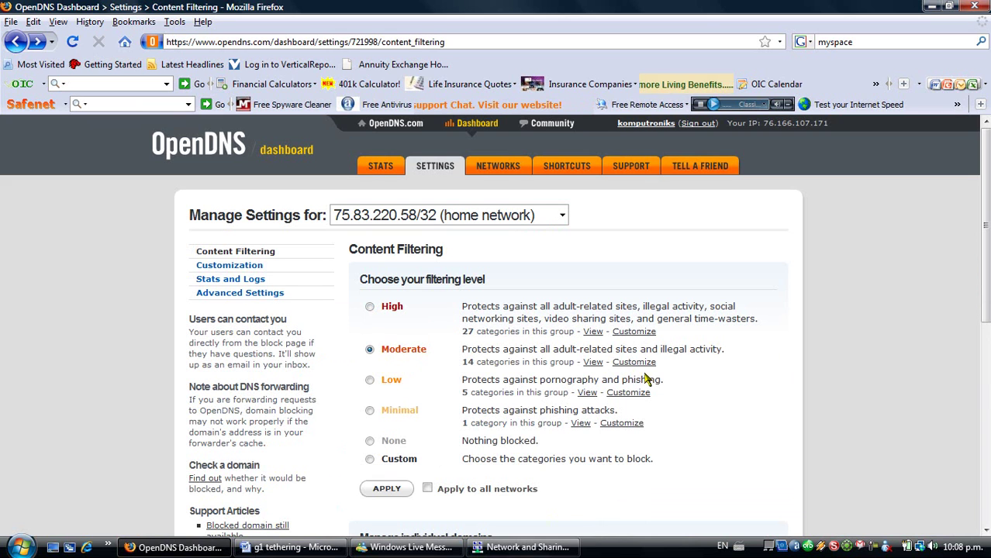
- Review the Stats overview charts and the 9/9 Top Domains report, then return to the overview
click(367, 171)
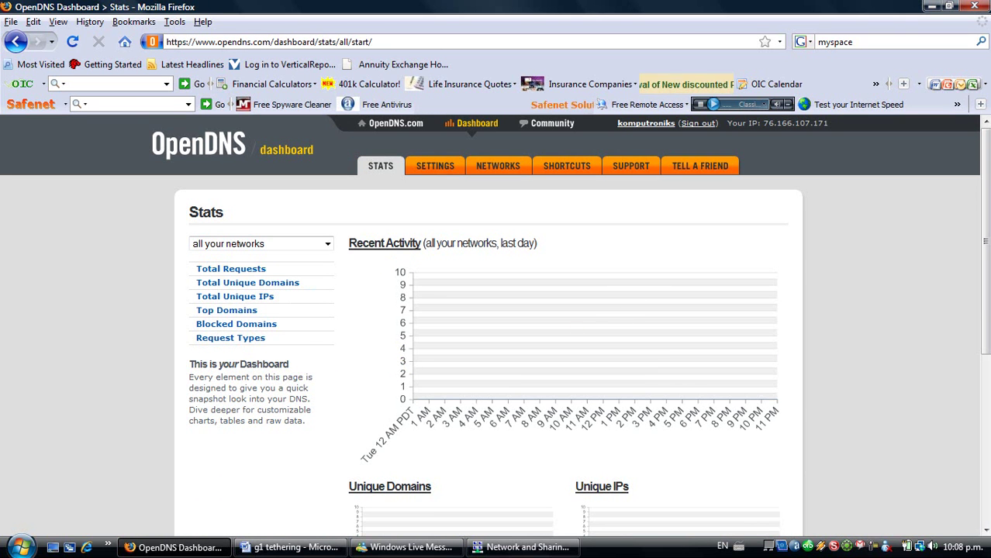
scroll(497, 311, down, 3)
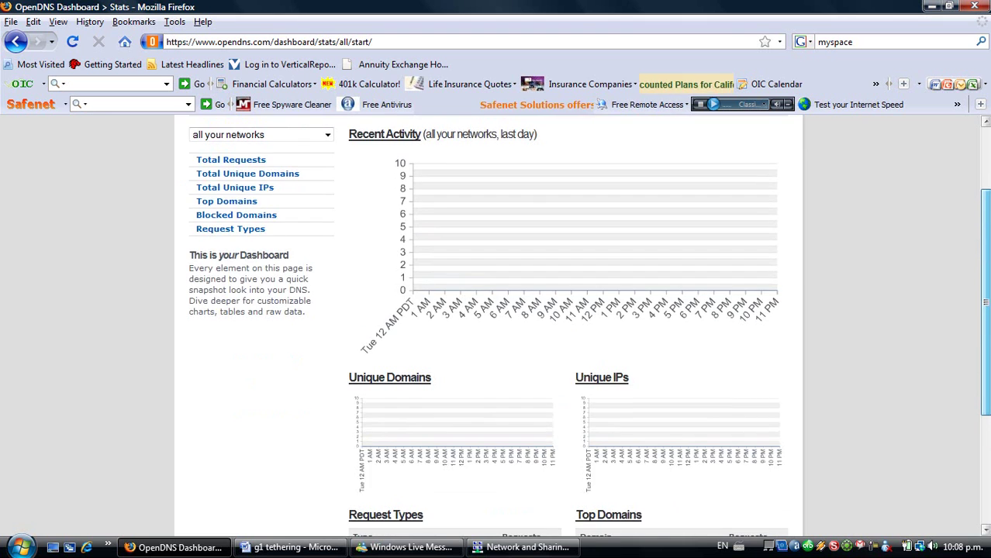
scroll(497, 311, up, 3)
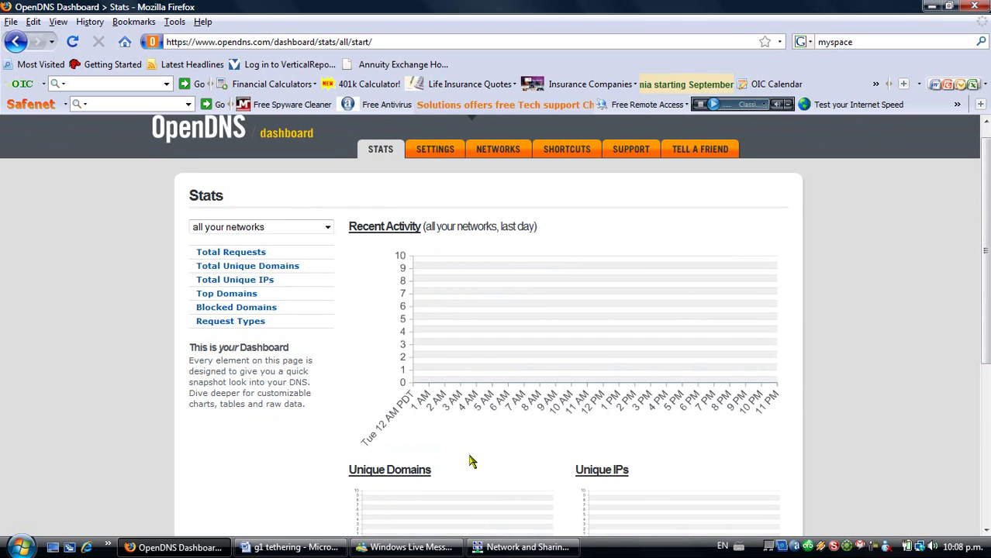
click(245, 298)
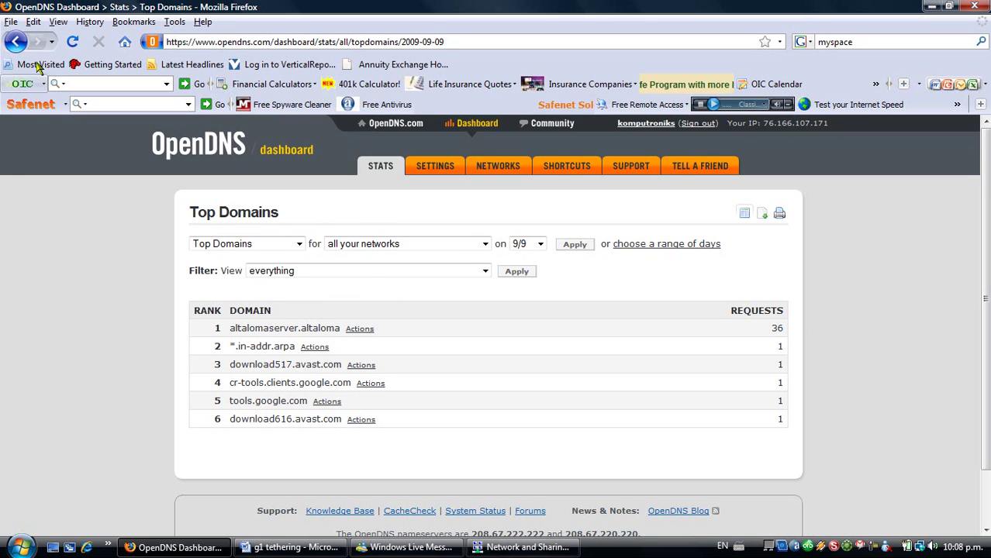
click(17, 43)
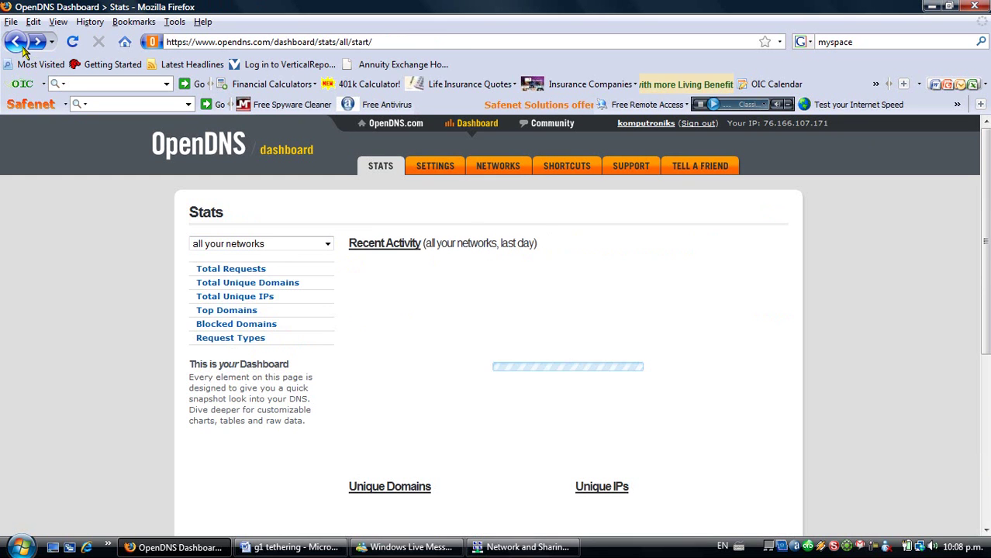
- Go back to the Networks list and open the home network's Stats and Logs settings
click(23, 49)
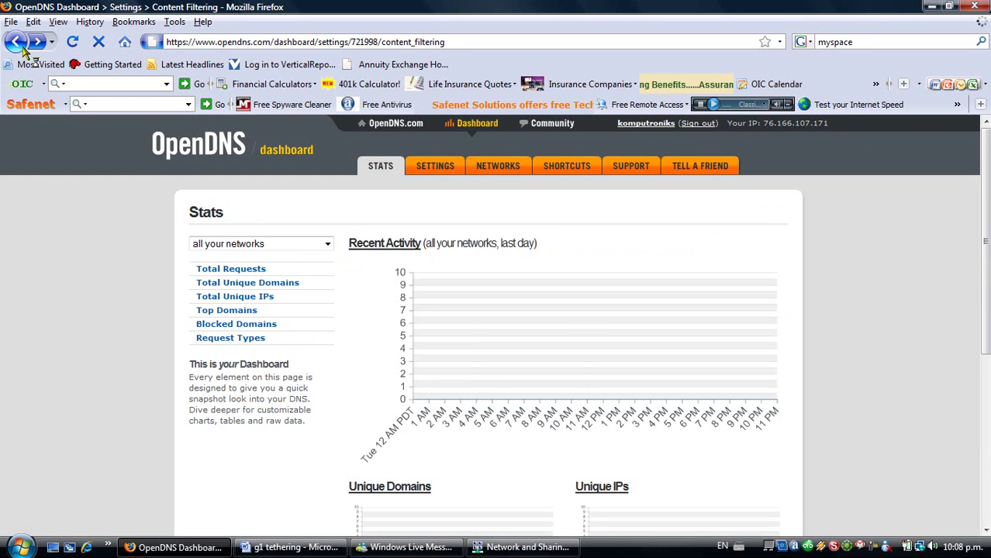
click(18, 44)
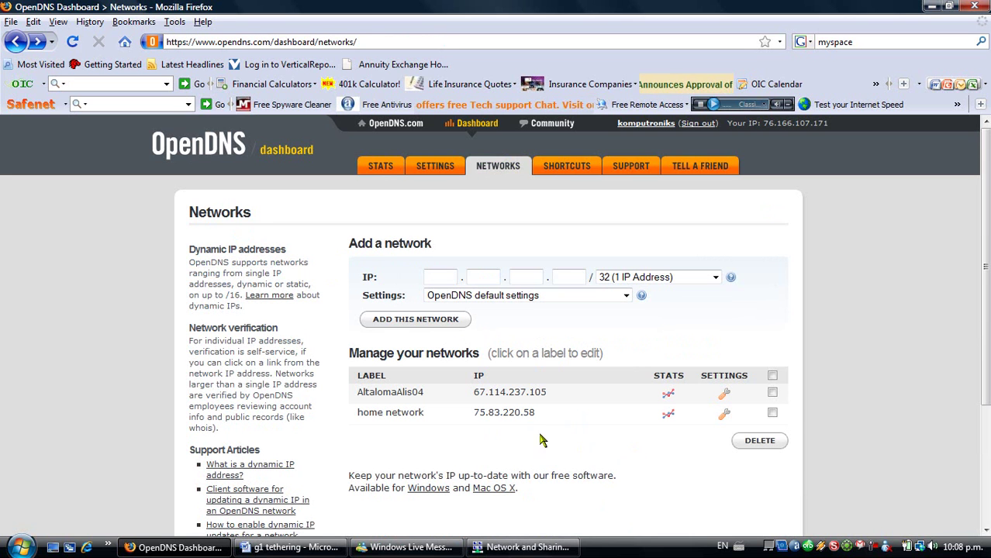
click(722, 416)
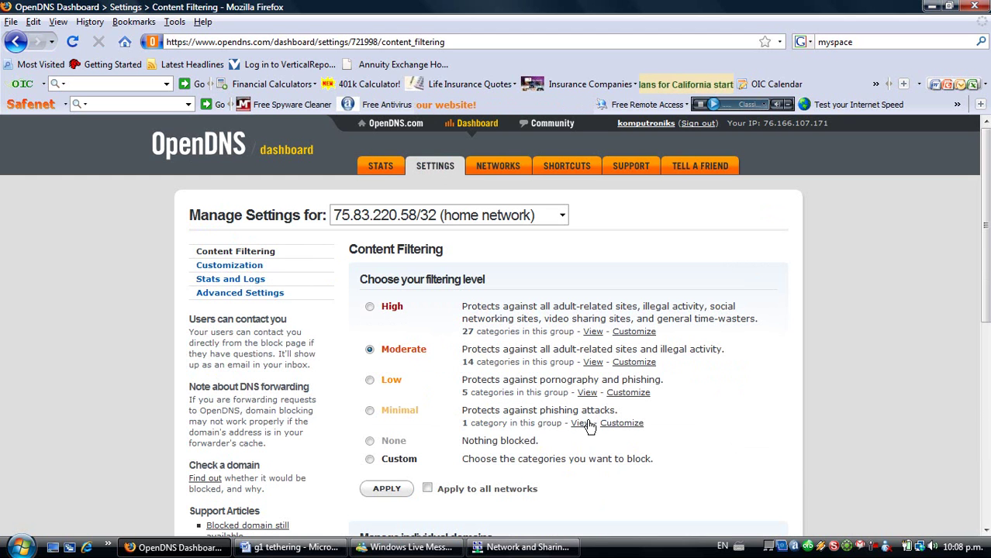
click(236, 283)
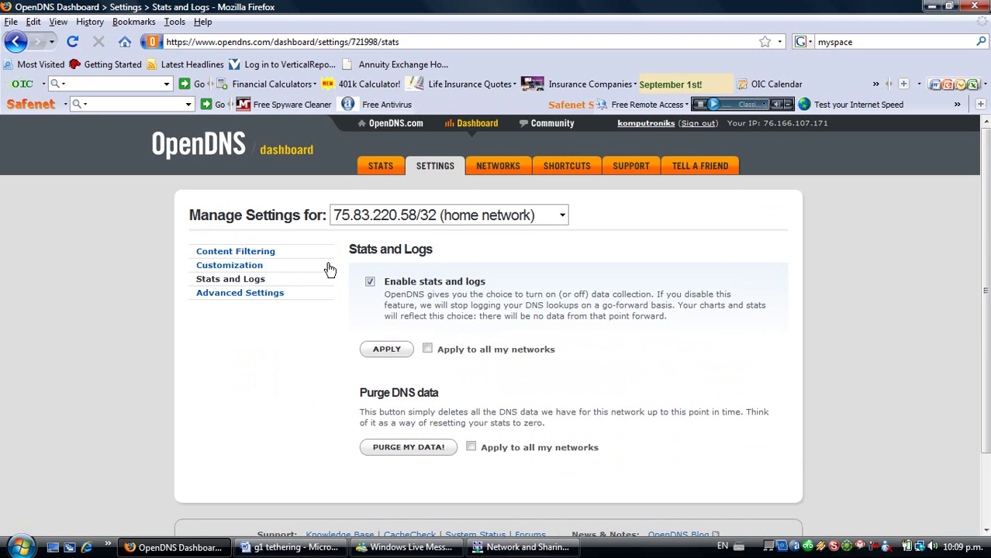
- Check the Top Domains ranking, return to the Networks page and dismiss the mail notification
click(395, 175)
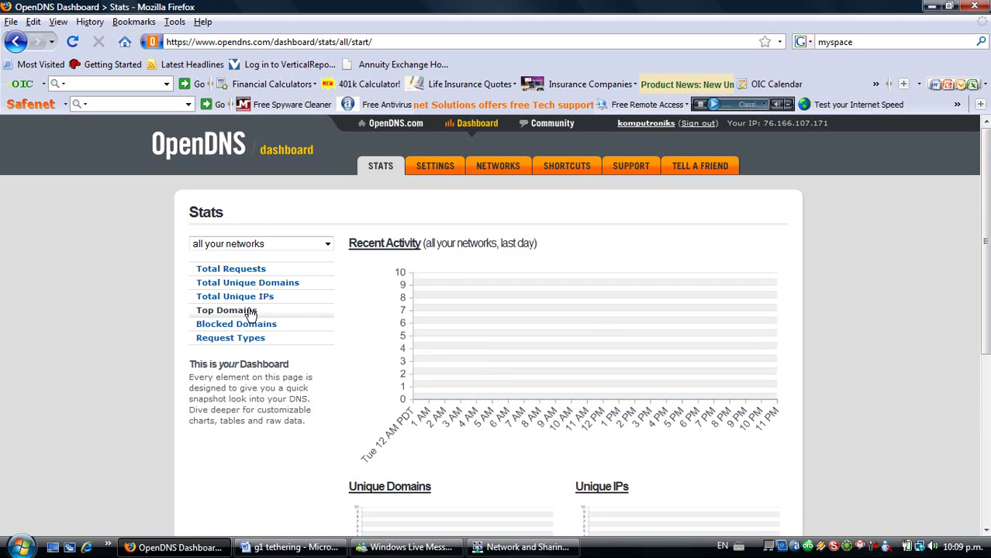
click(233, 310)
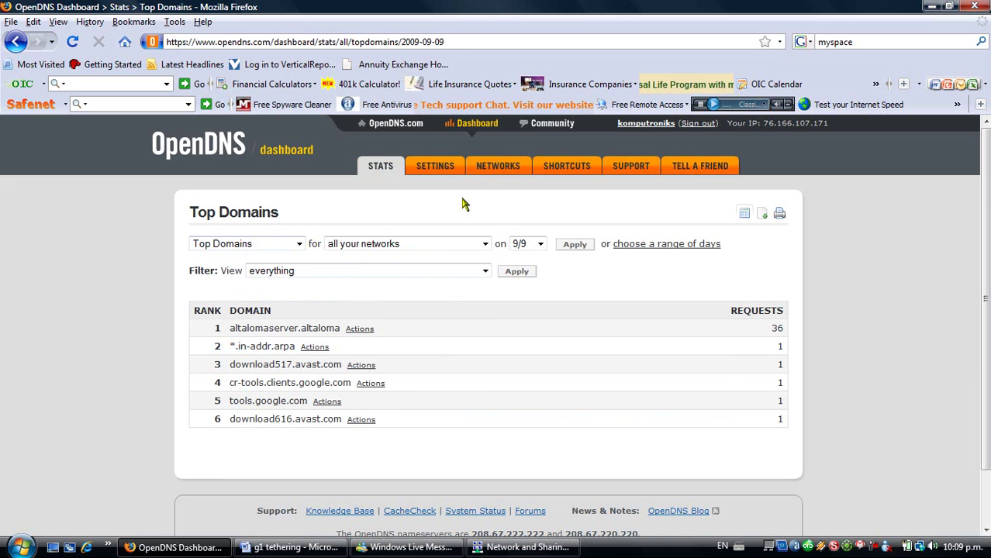
click(499, 172)
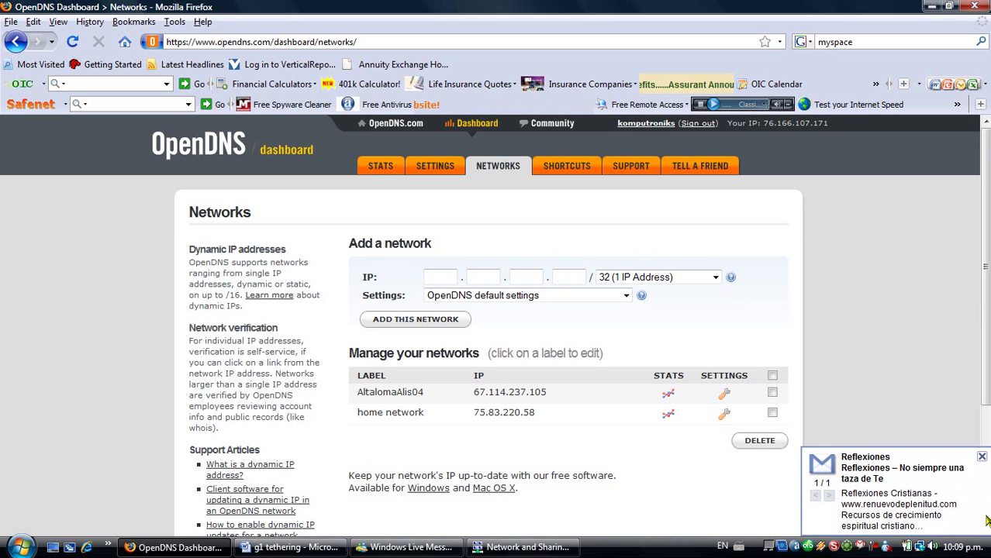
click(982, 458)
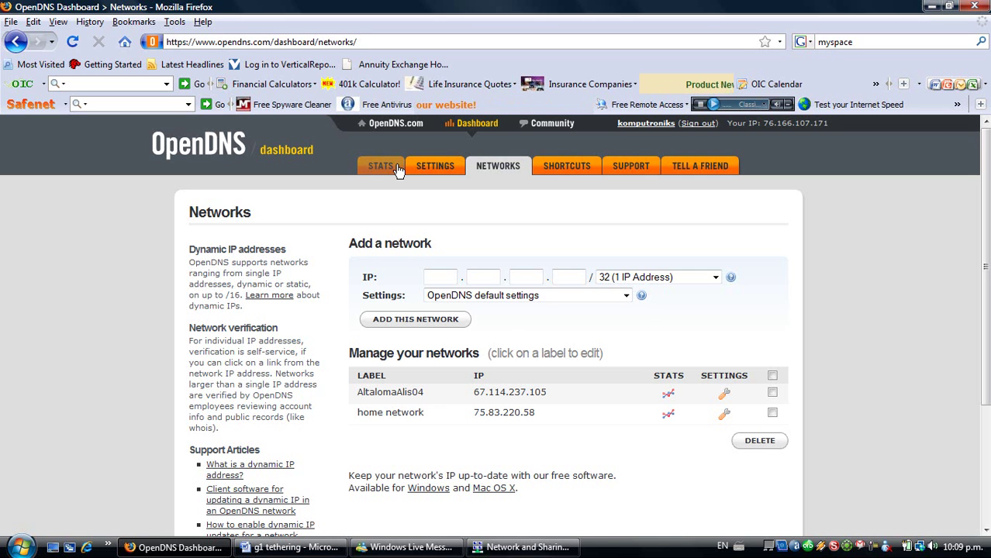
- Follow the OpenDNS.com link from the dashboard header to the OpenDNS home page
click(400, 129)
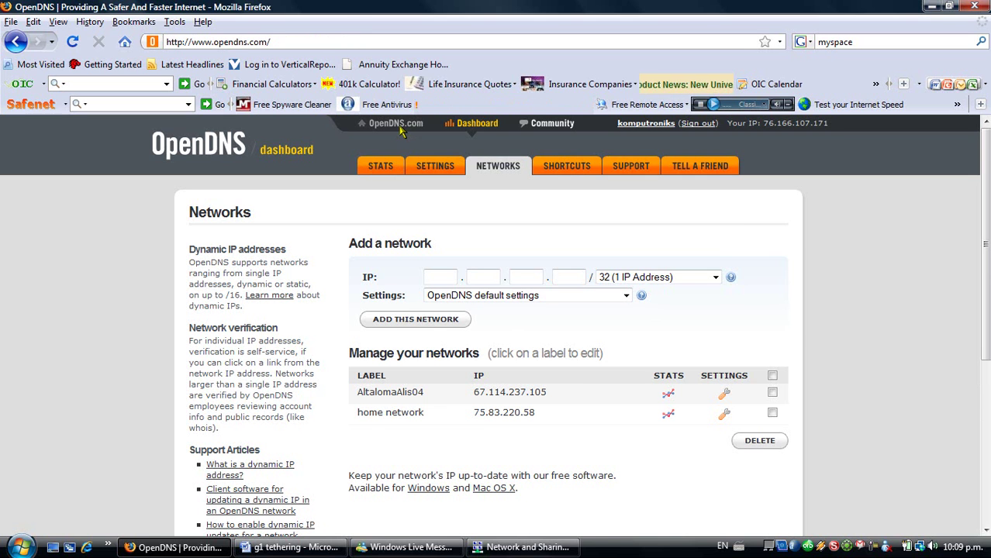